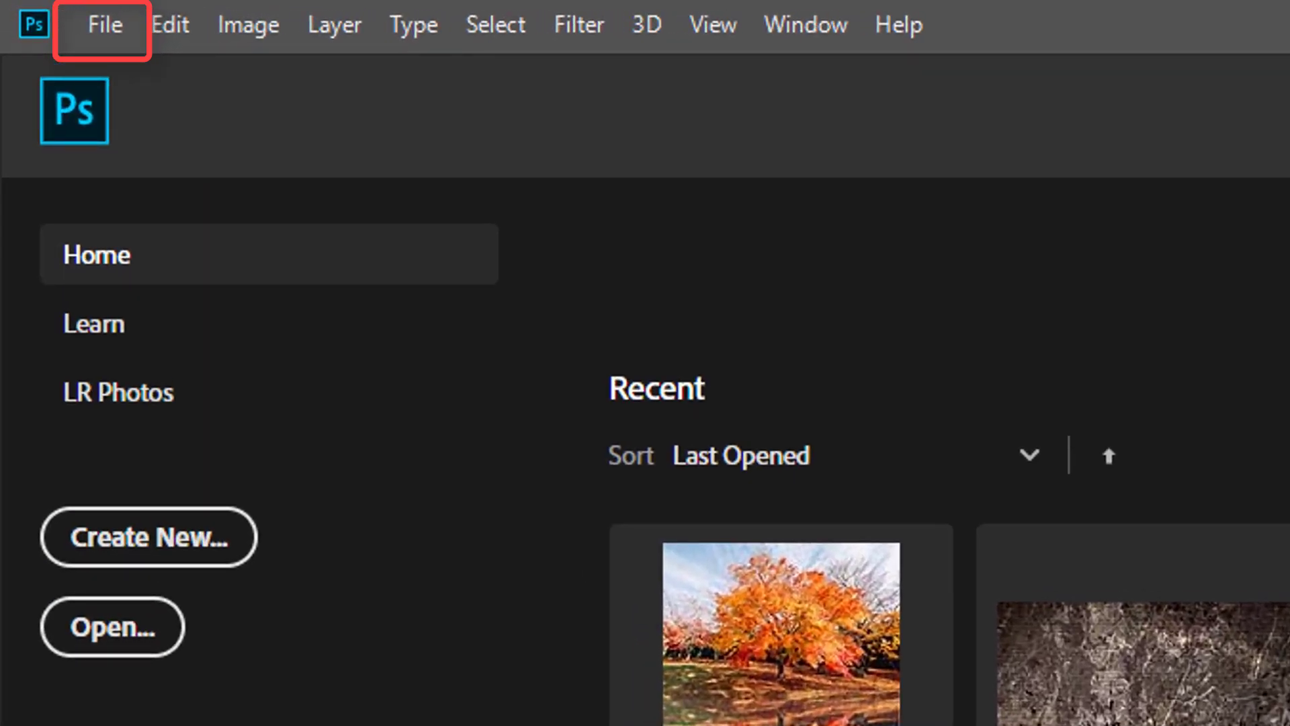
Step: Create a new document from the recent Web Most Common preset, 1366 x 768 px at 72 ppi
click(101, 26)
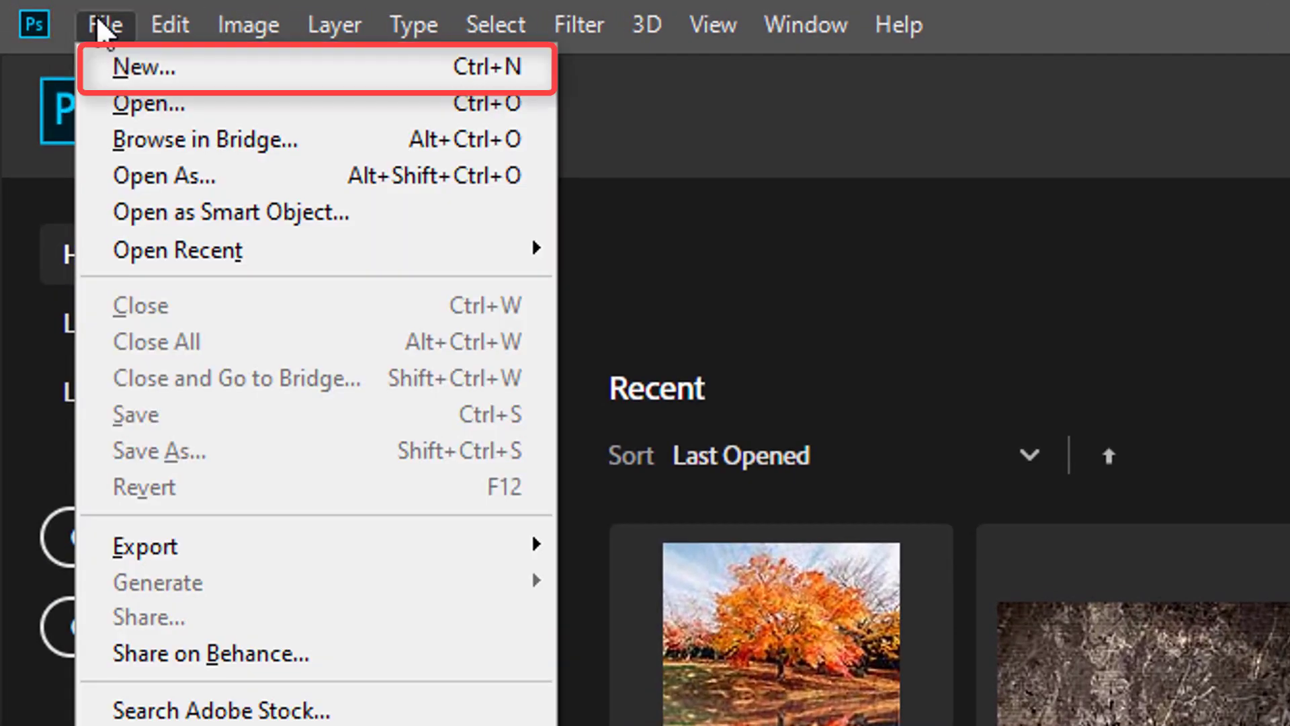
click(121, 67)
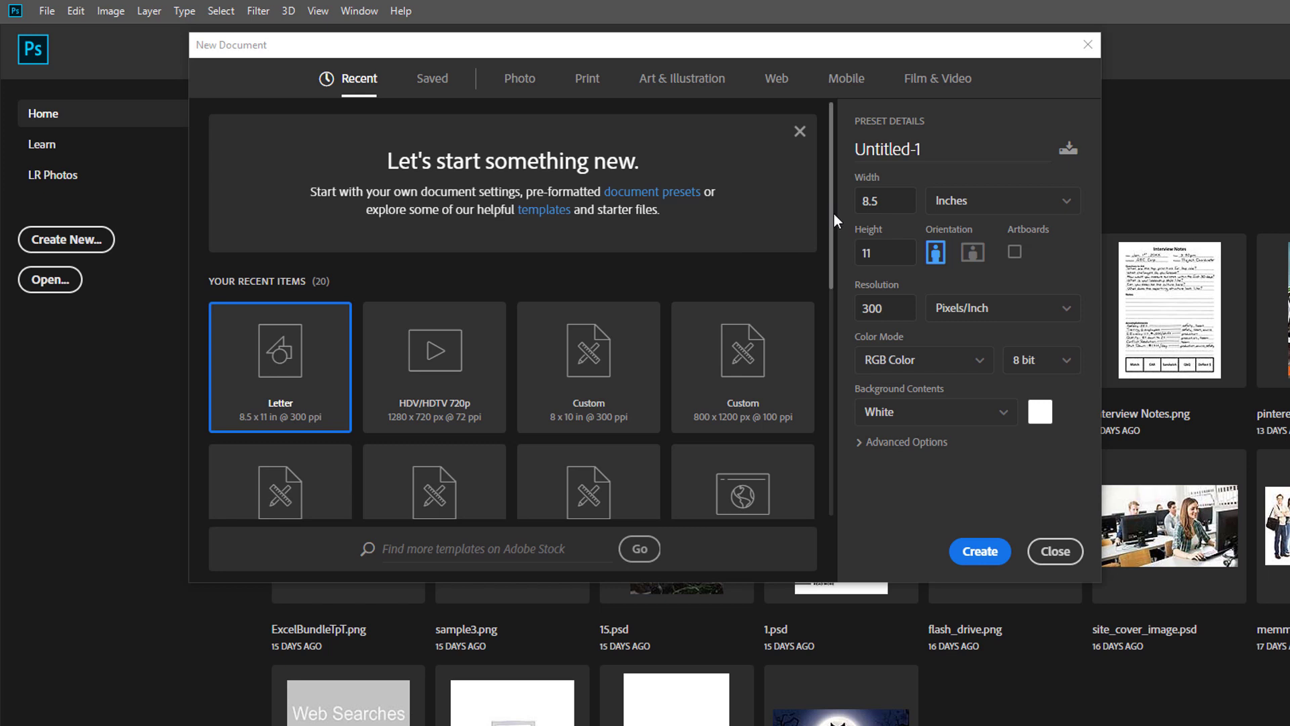
scroll(828, 245, down, 3)
scroll(813, 288, down, 2)
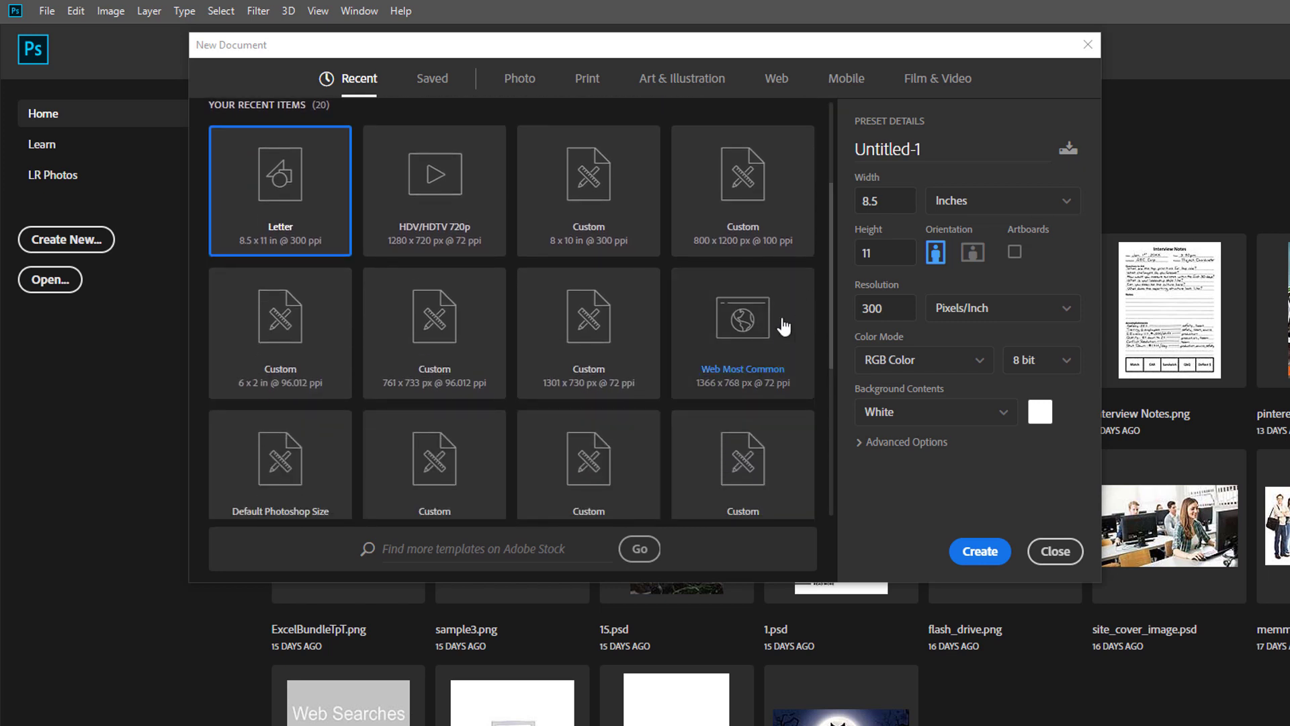
click(771, 350)
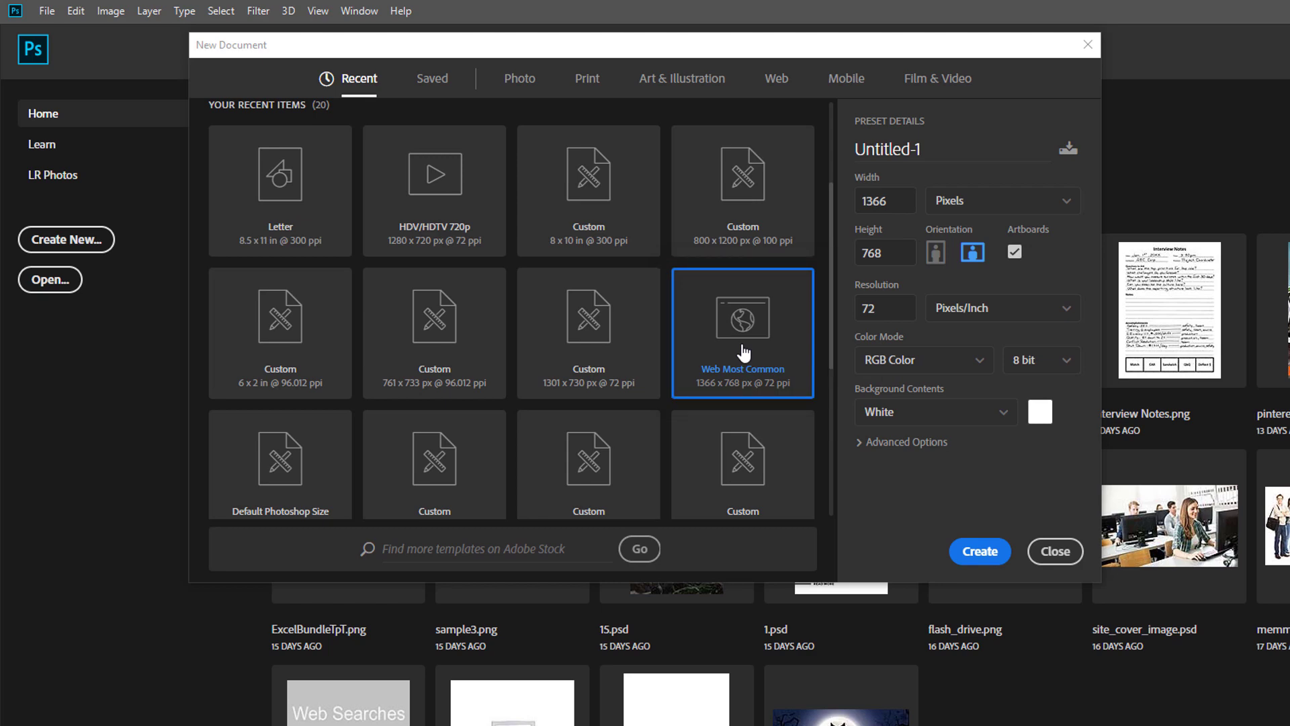
click(979, 551)
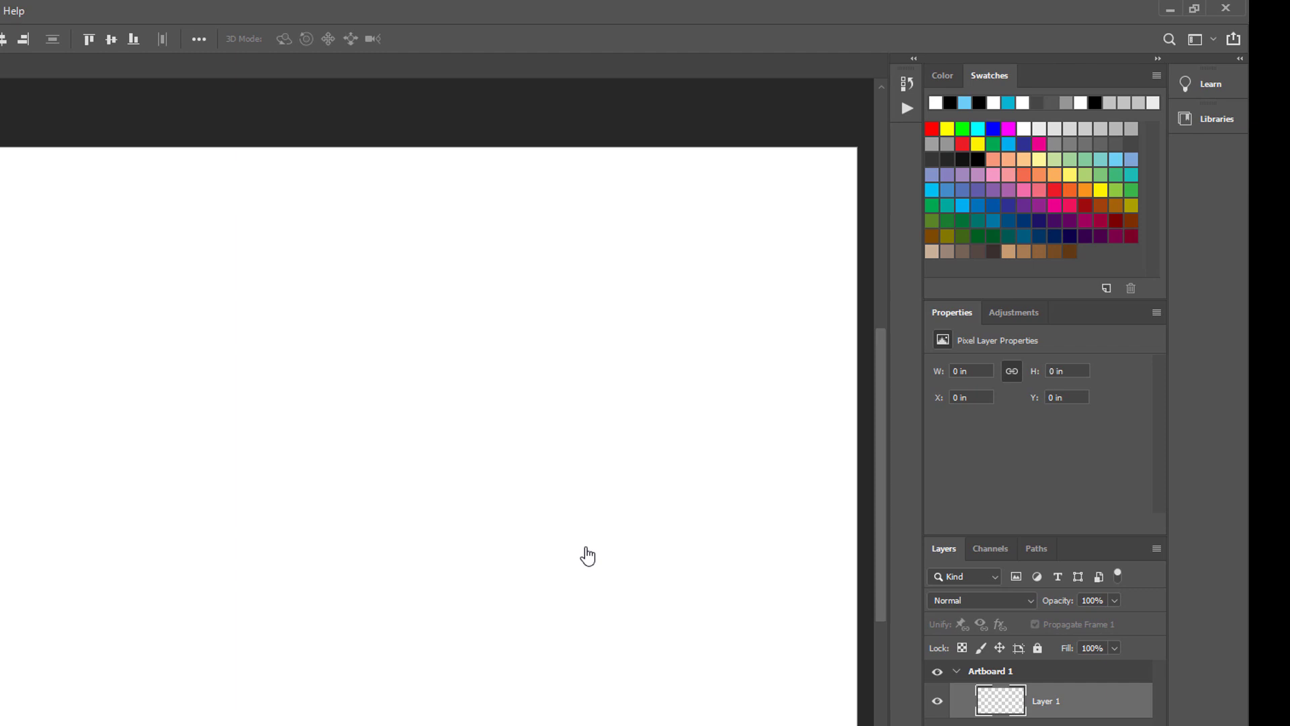
Step: Set the foreground color to magenta and fill Layer 1 with it using the Paint Bucket tool
click(1009, 127)
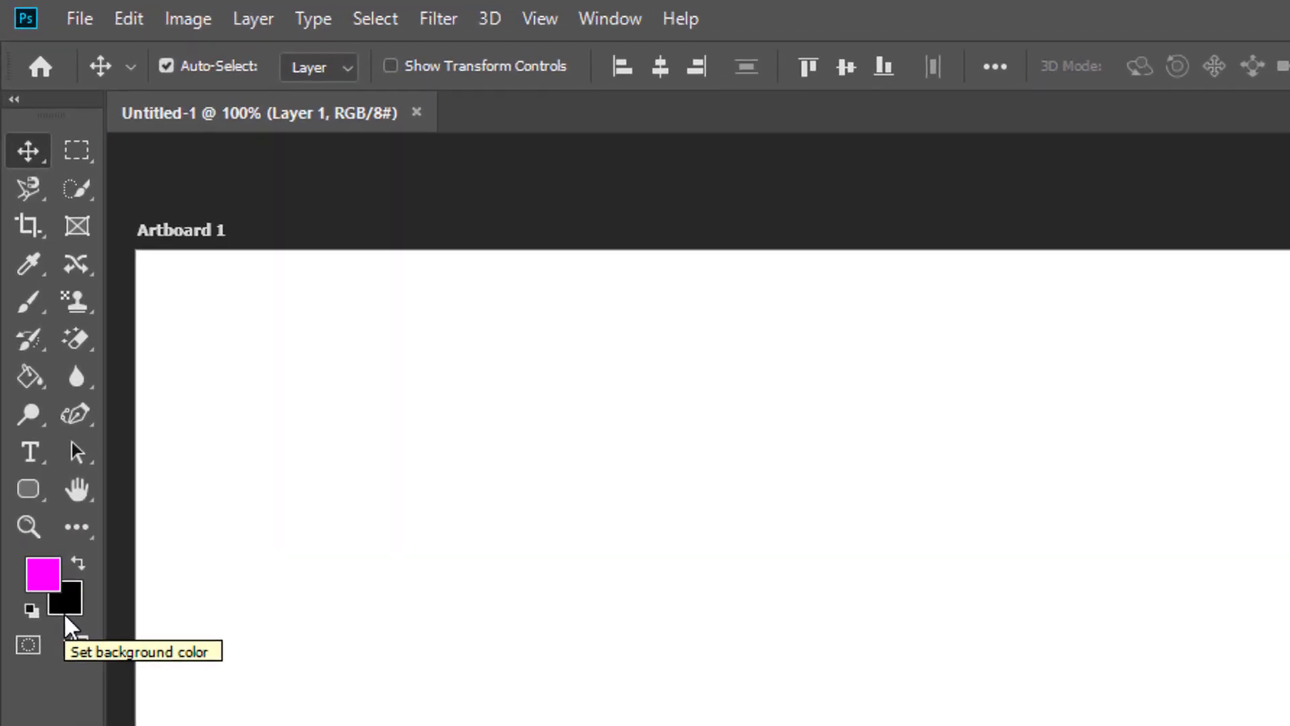
click(30, 379)
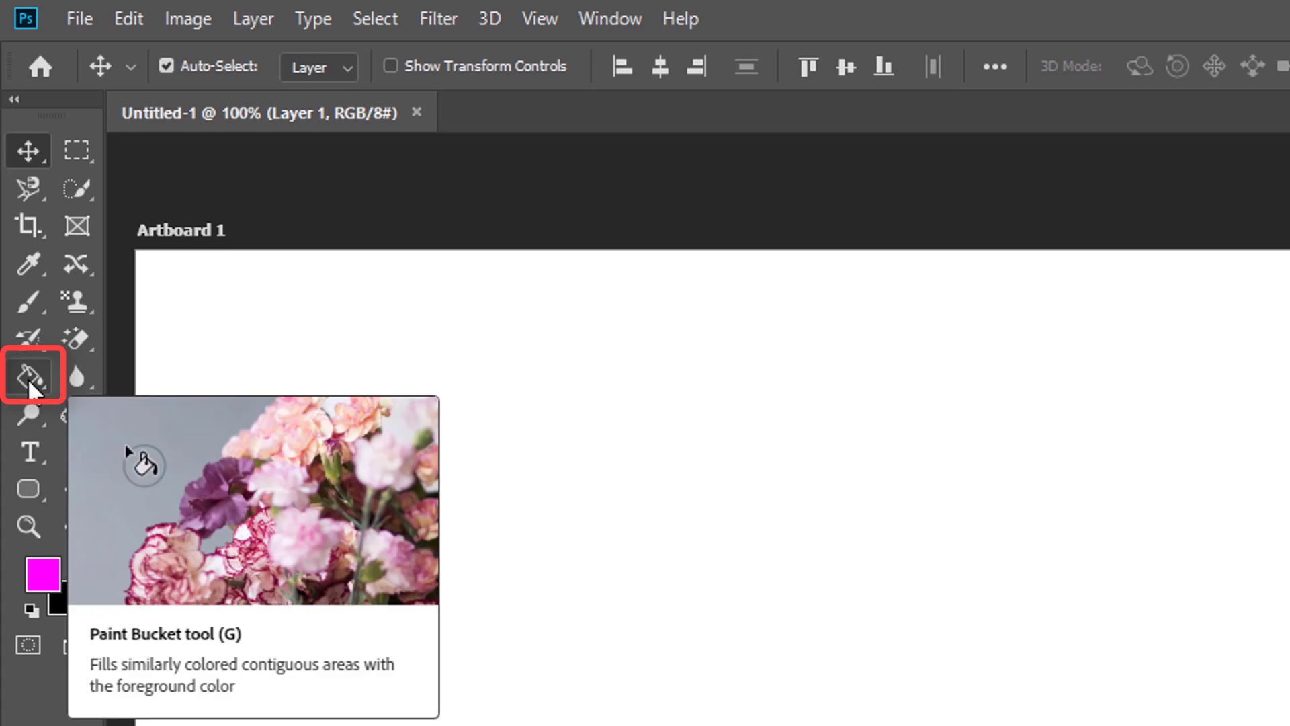
right_click(29, 382)
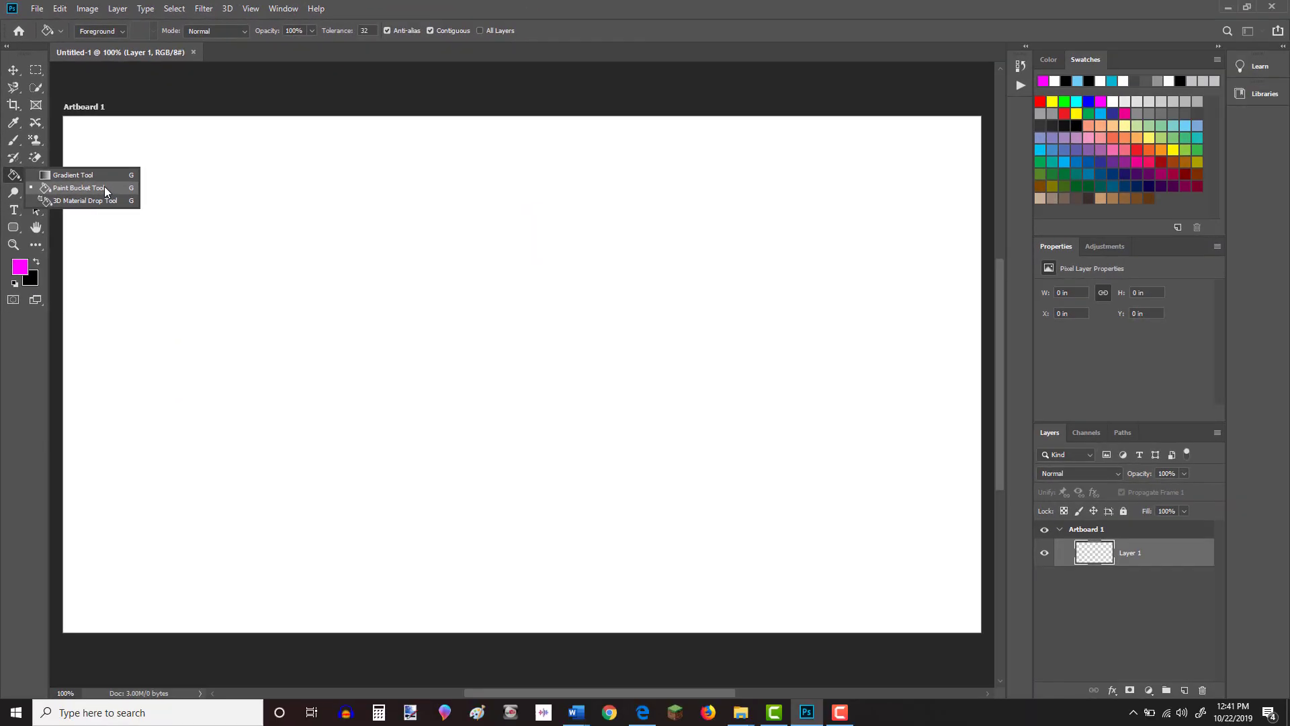
click(131, 237)
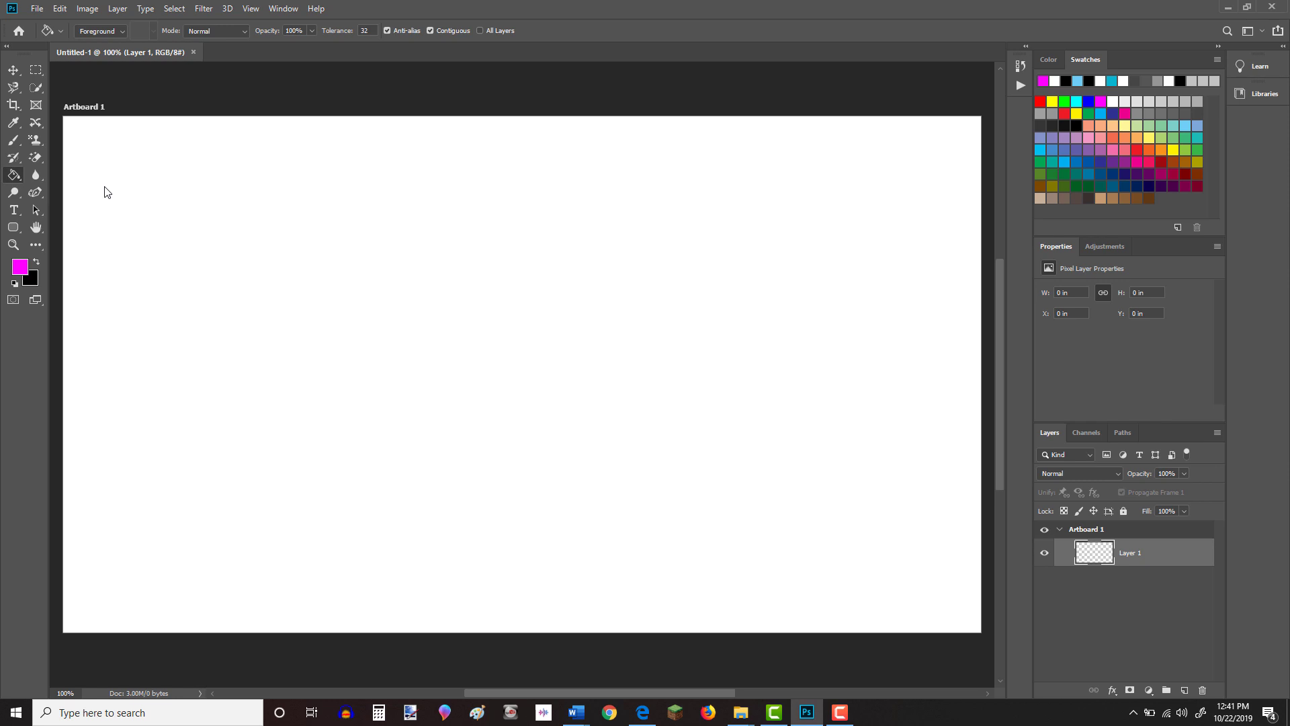
click(420, 346)
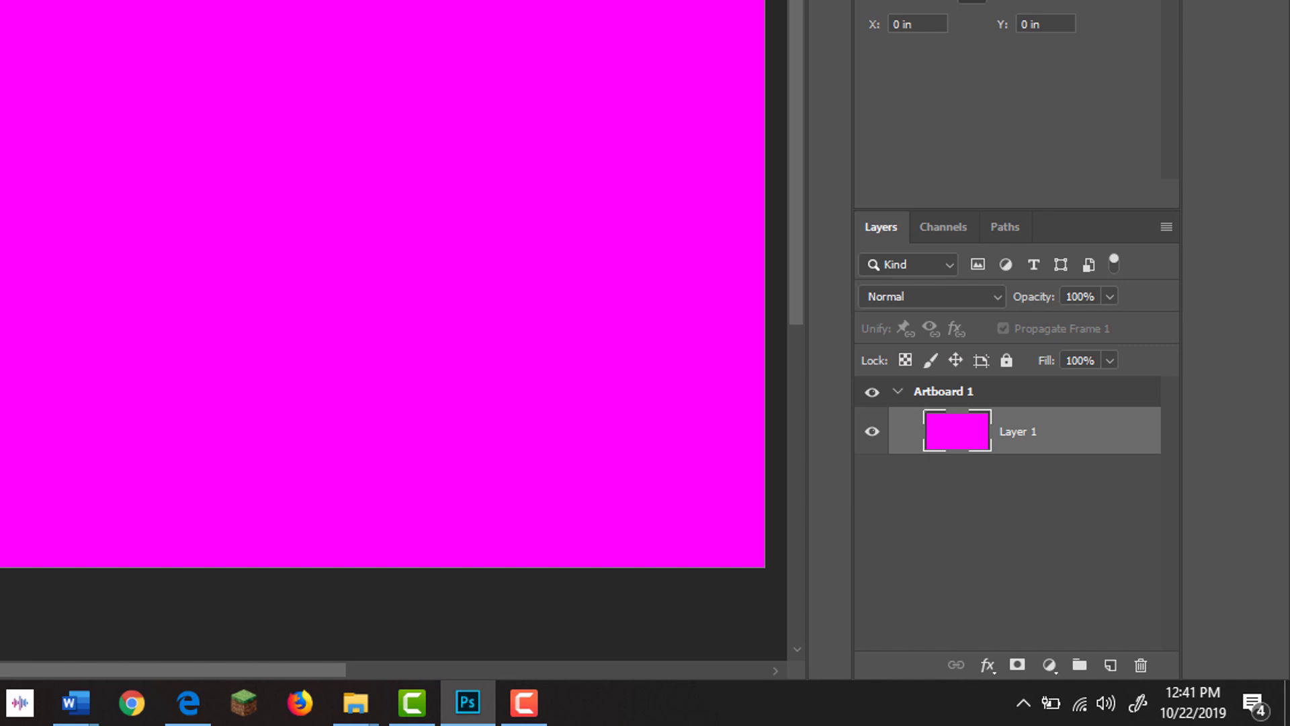
Step: Add a new layer above the magenta layer and start a Fill on it with Pattern as the contents
click(1110, 665)
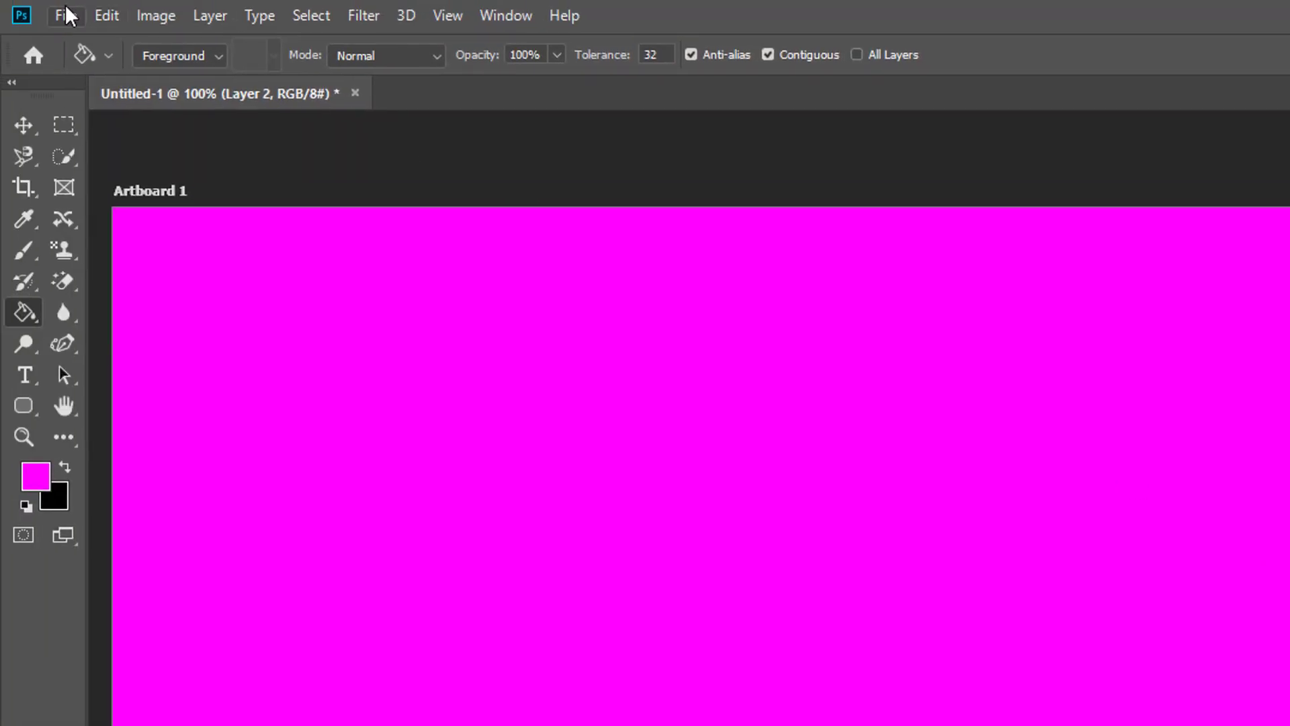
click(110, 18)
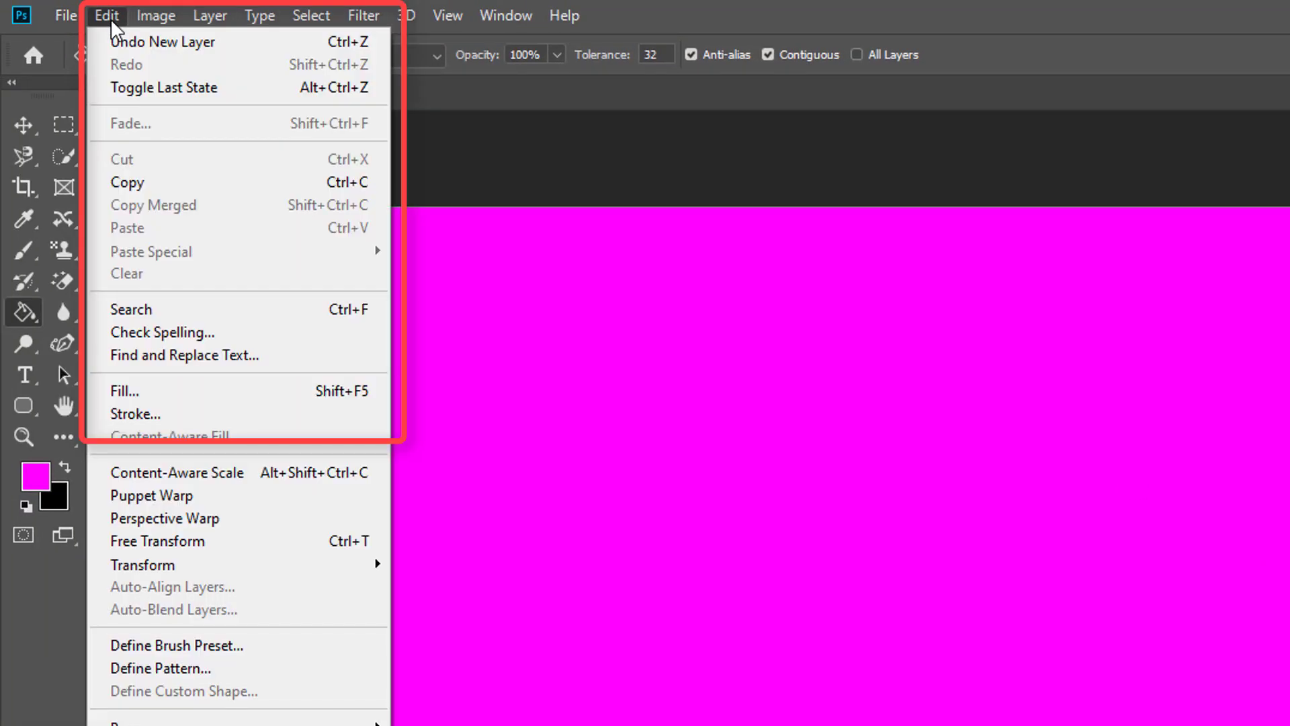
click(262, 391)
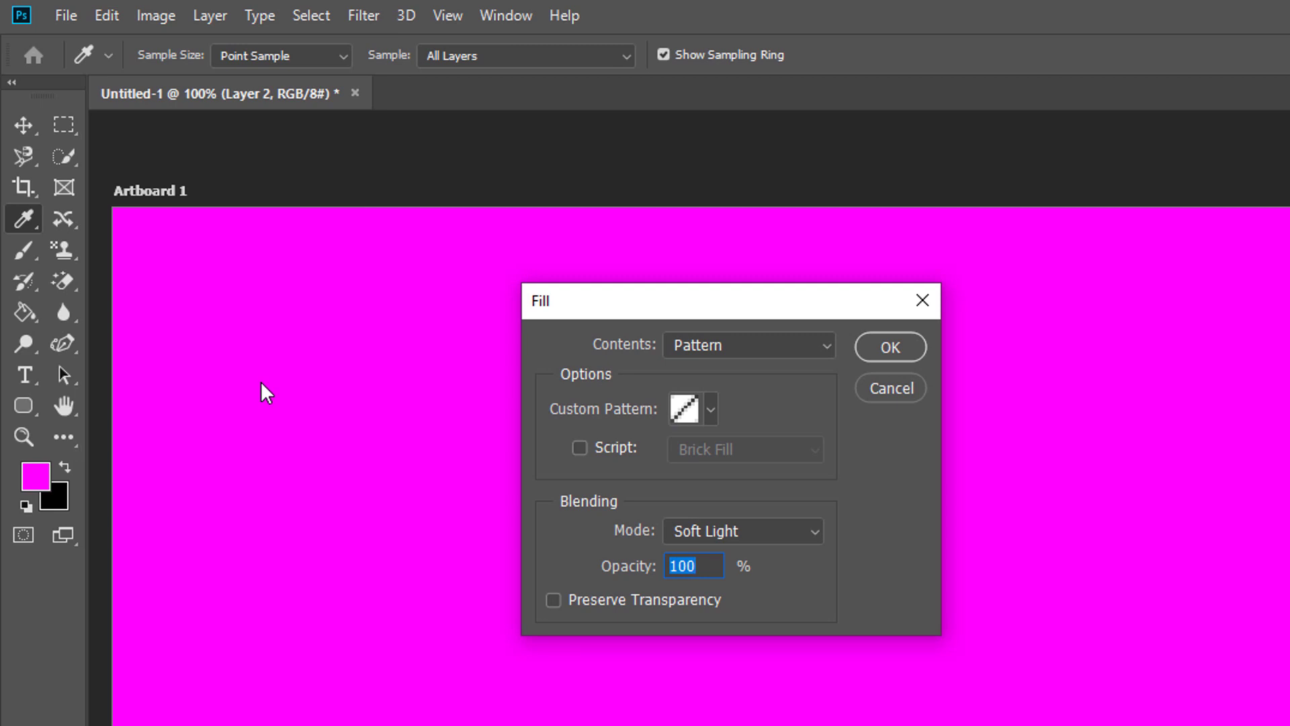
click(827, 347)
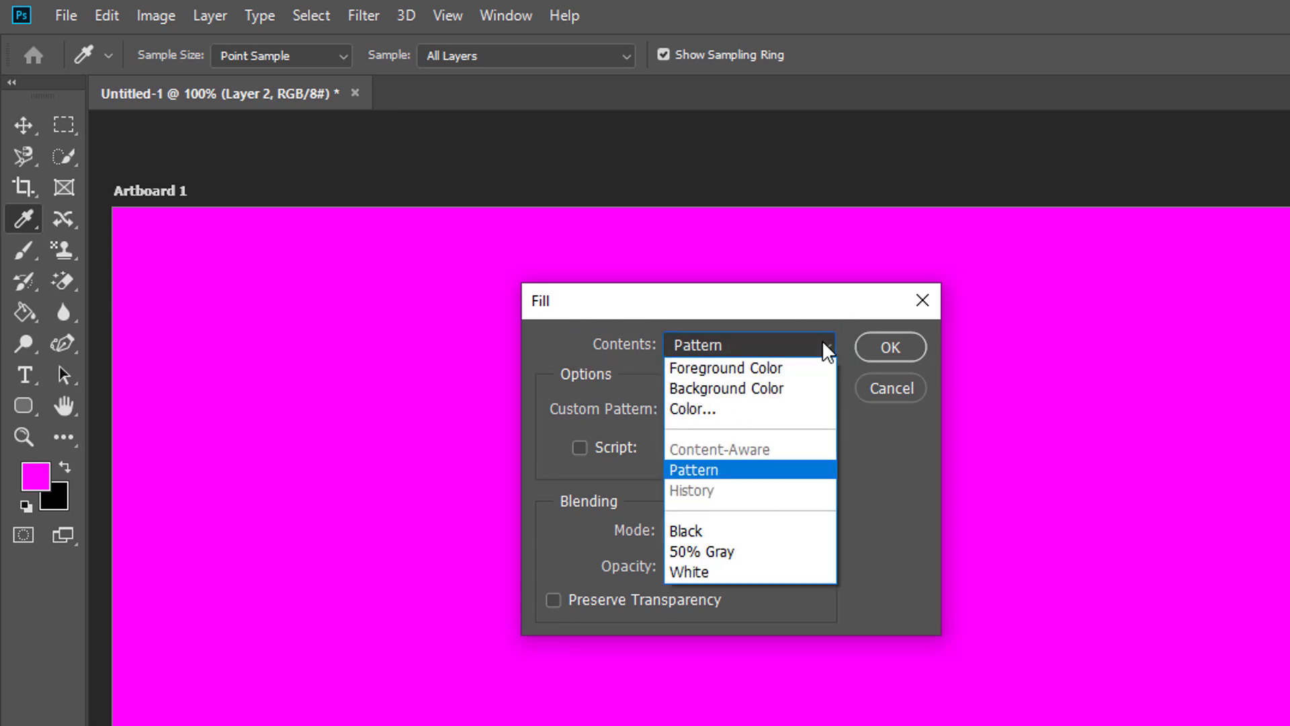
click(818, 472)
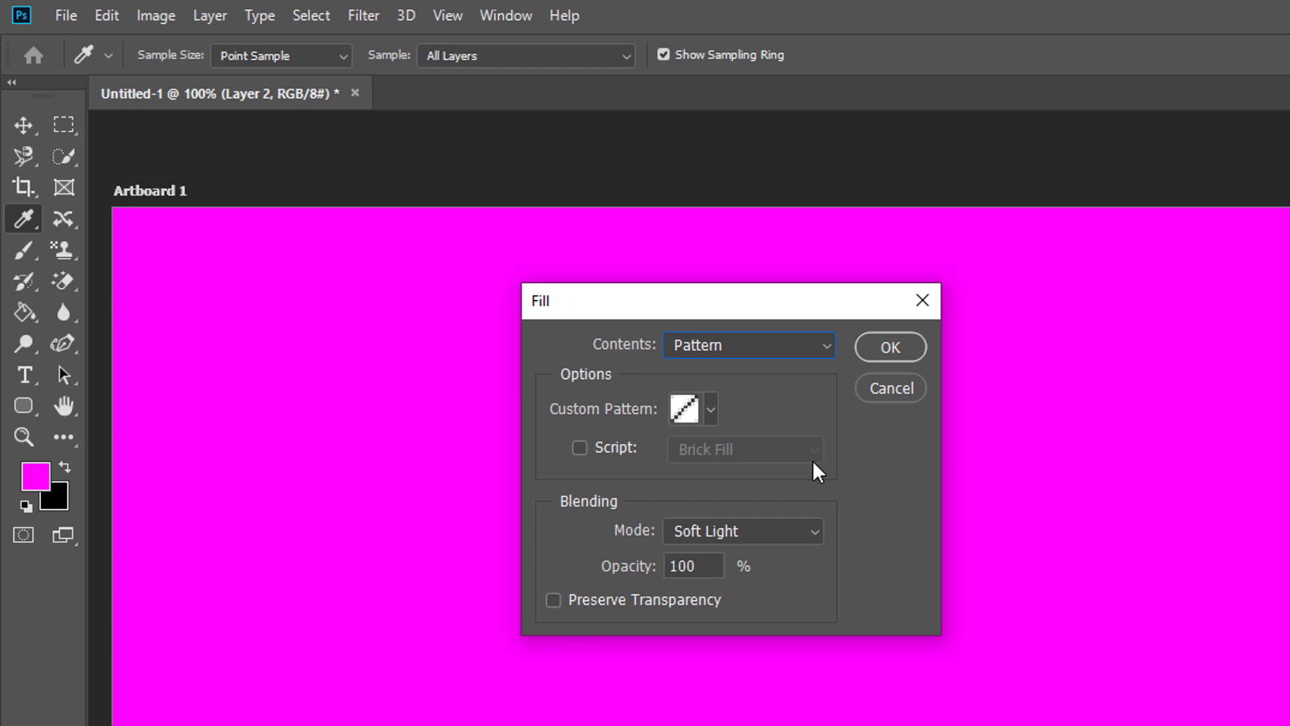
Step: Append the Texture Fill 2 set to the custom patterns available for the fill
click(714, 411)
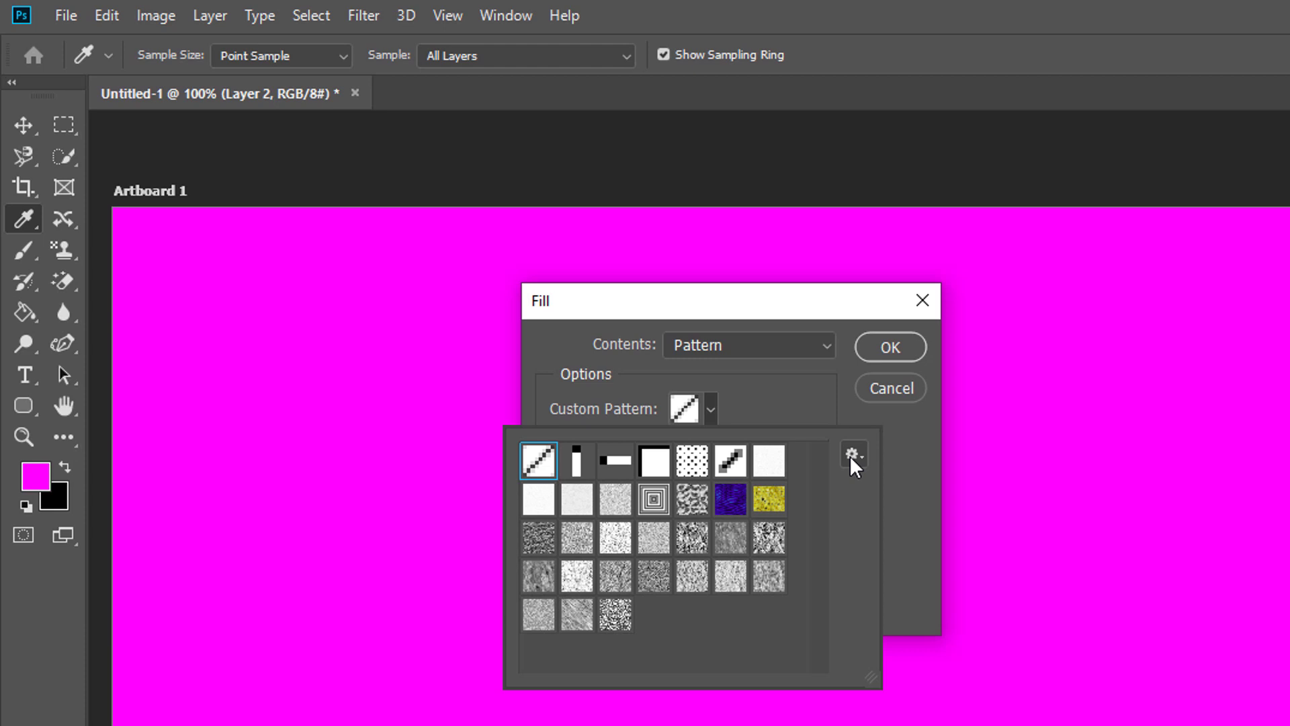
click(851, 456)
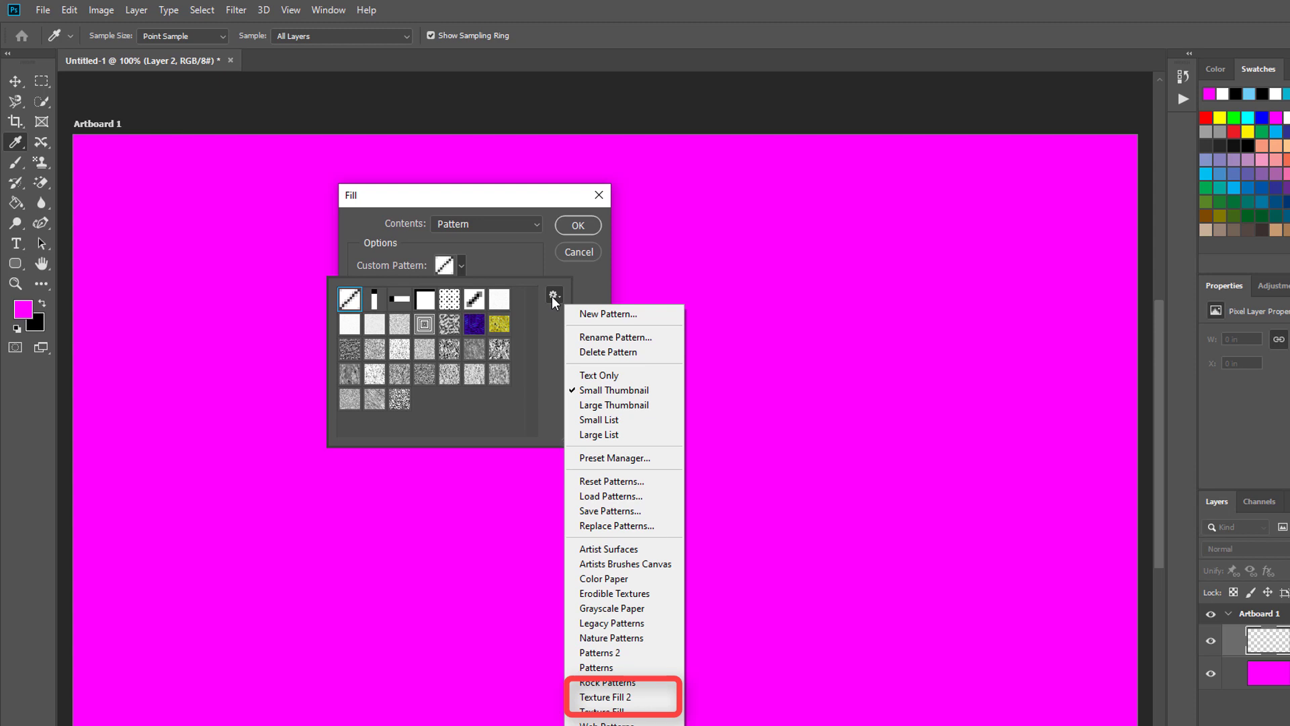
click(654, 695)
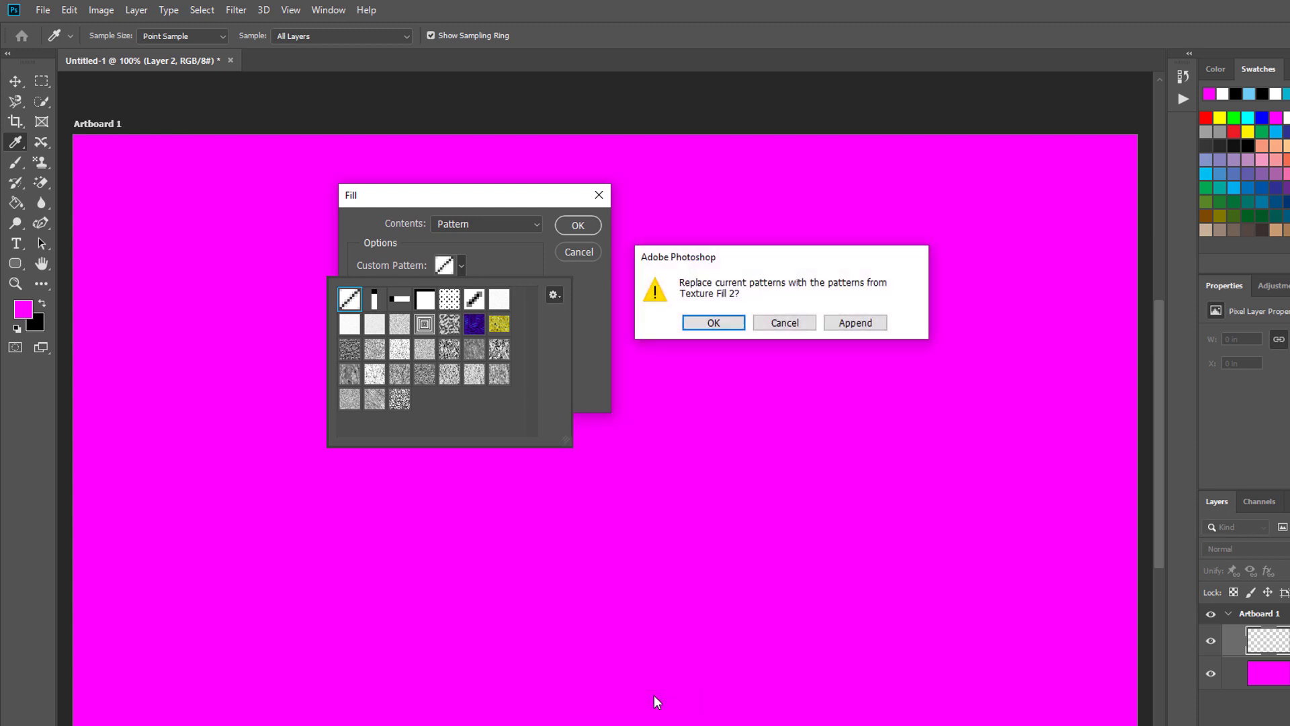
click(848, 328)
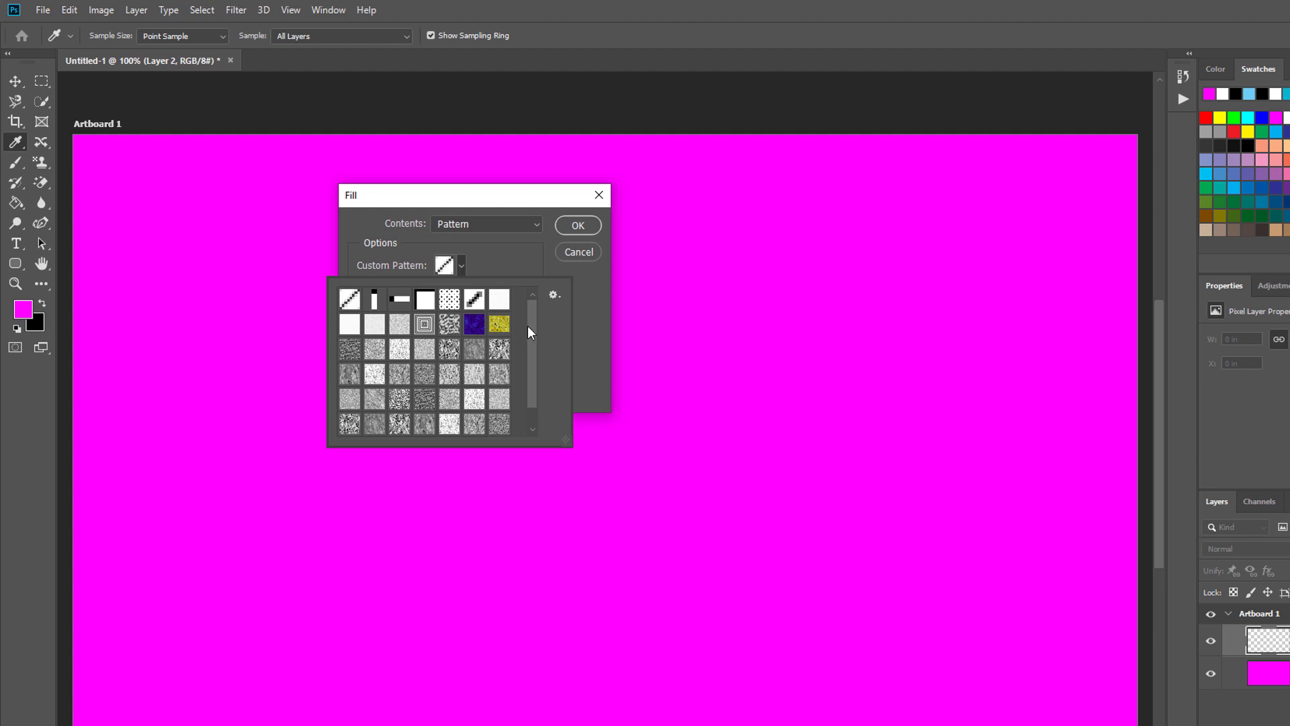
Step: Fill Layer 2 with the Towel pattern (200 by 200 pixels, Grayscale mode)
drag(528, 342, 538, 297)
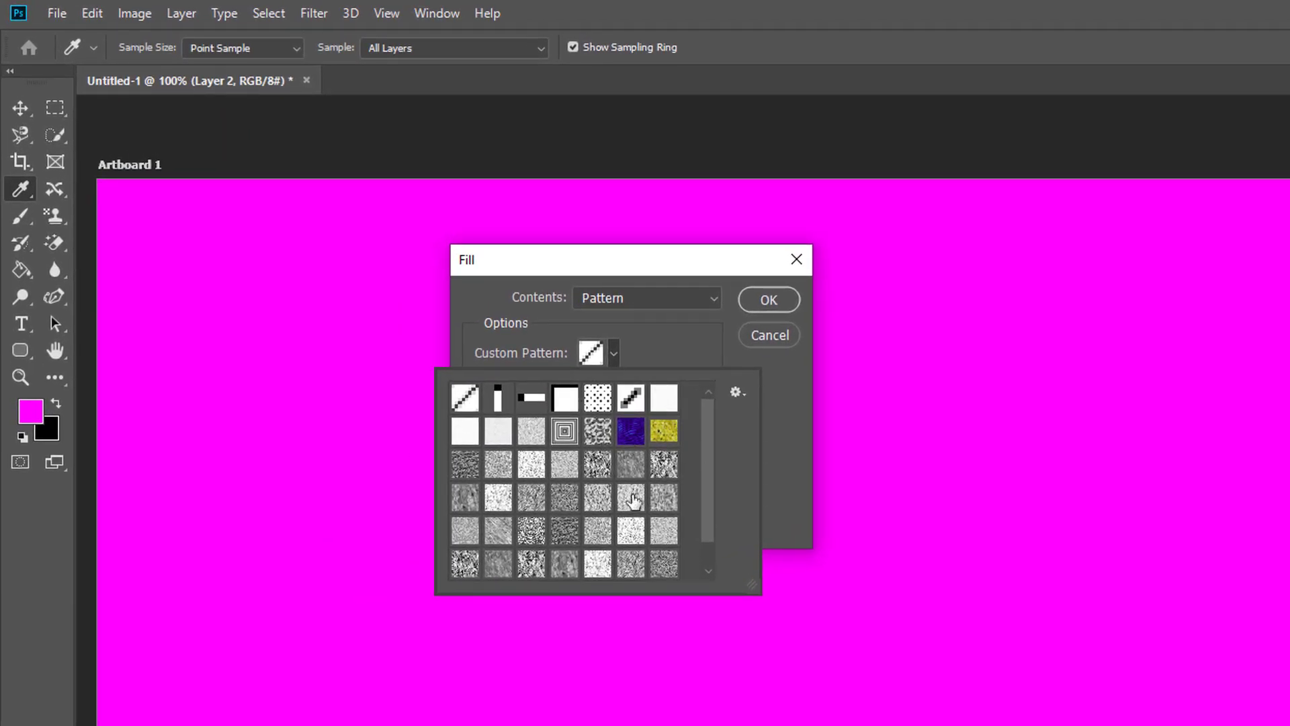
scroll(716, 513, down, 1)
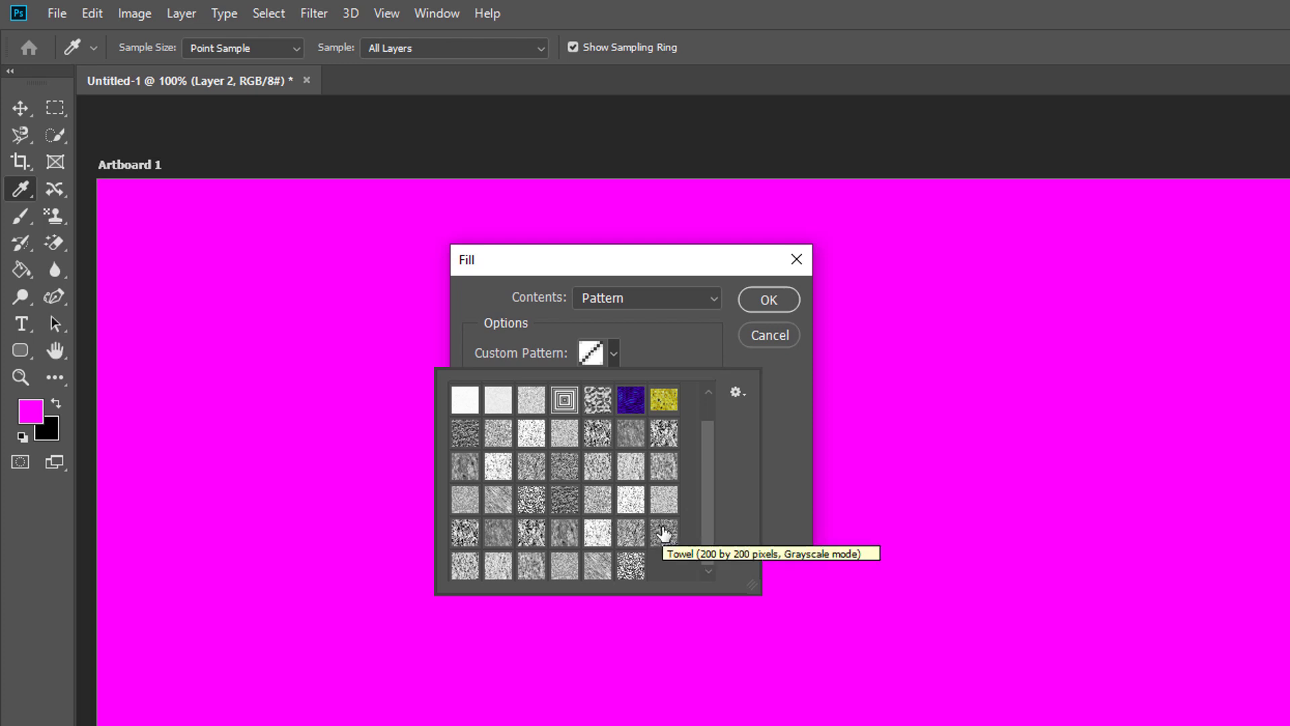
click(664, 534)
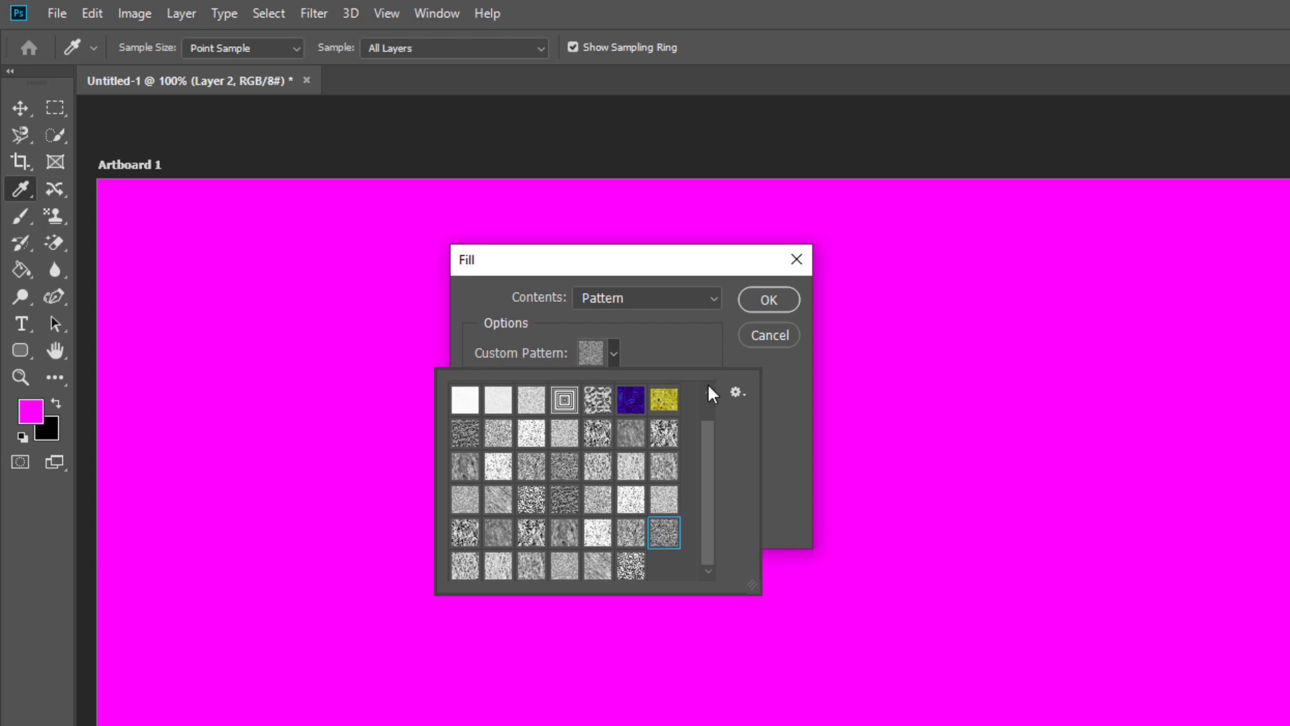
click(768, 307)
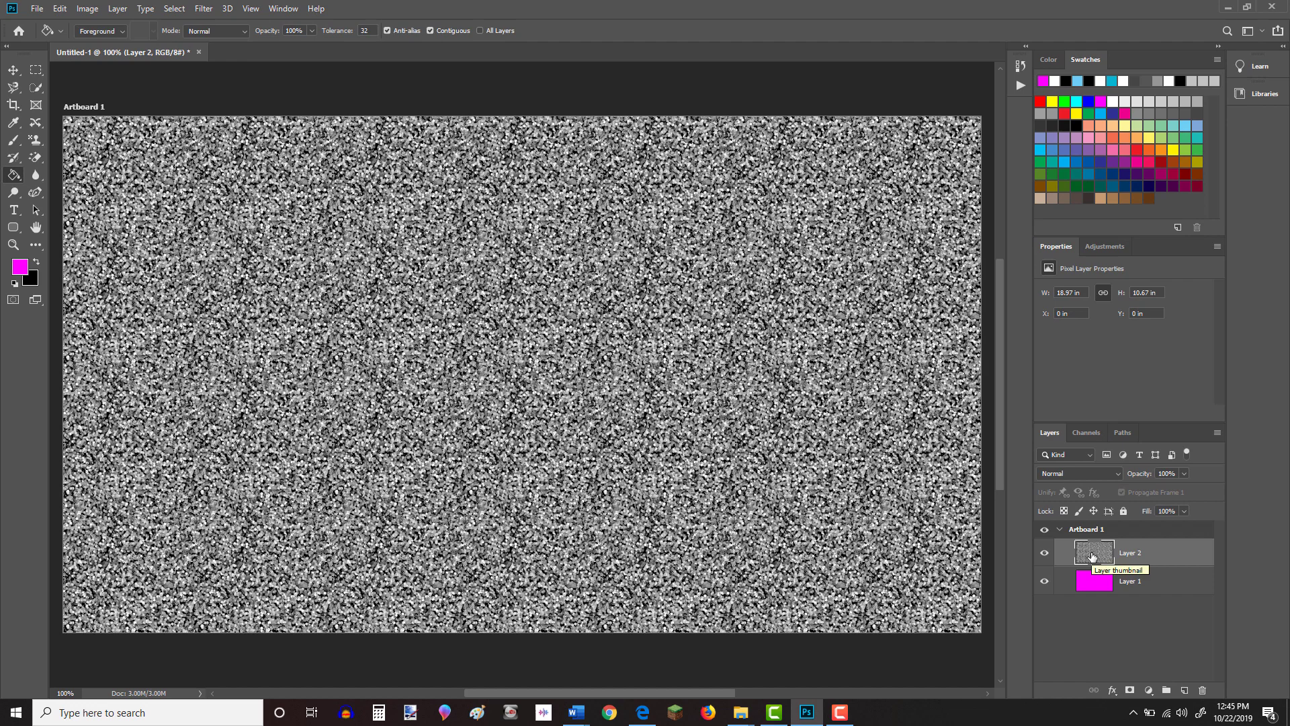
Step: Set Layer 2's blend mode to Lighten in its layer style blending options
double_click(1092, 556)
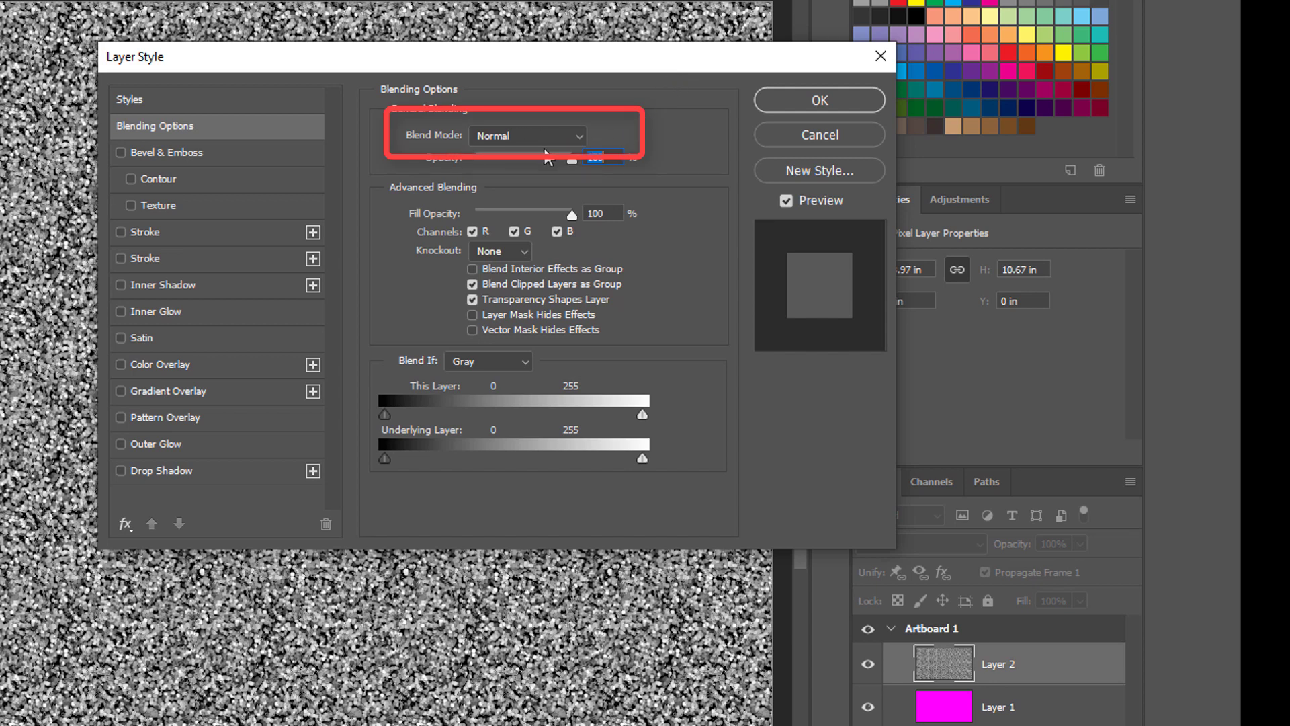
click(576, 131)
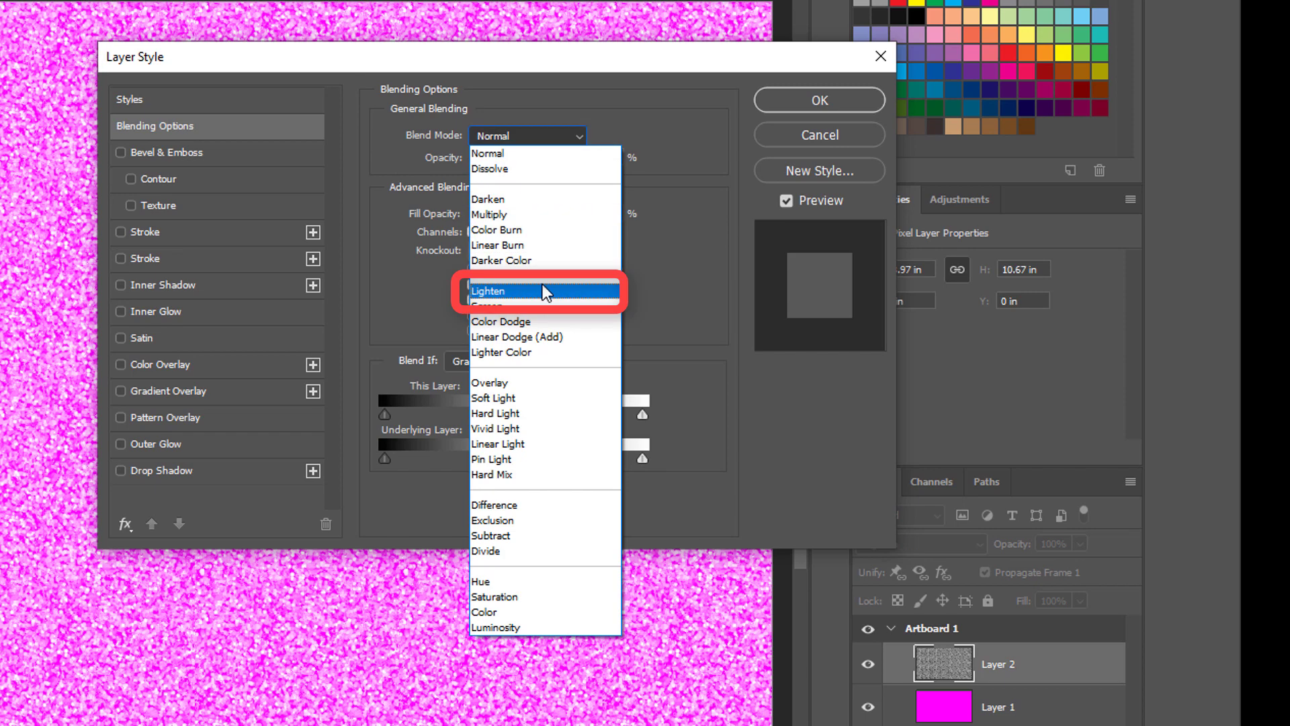
click(545, 291)
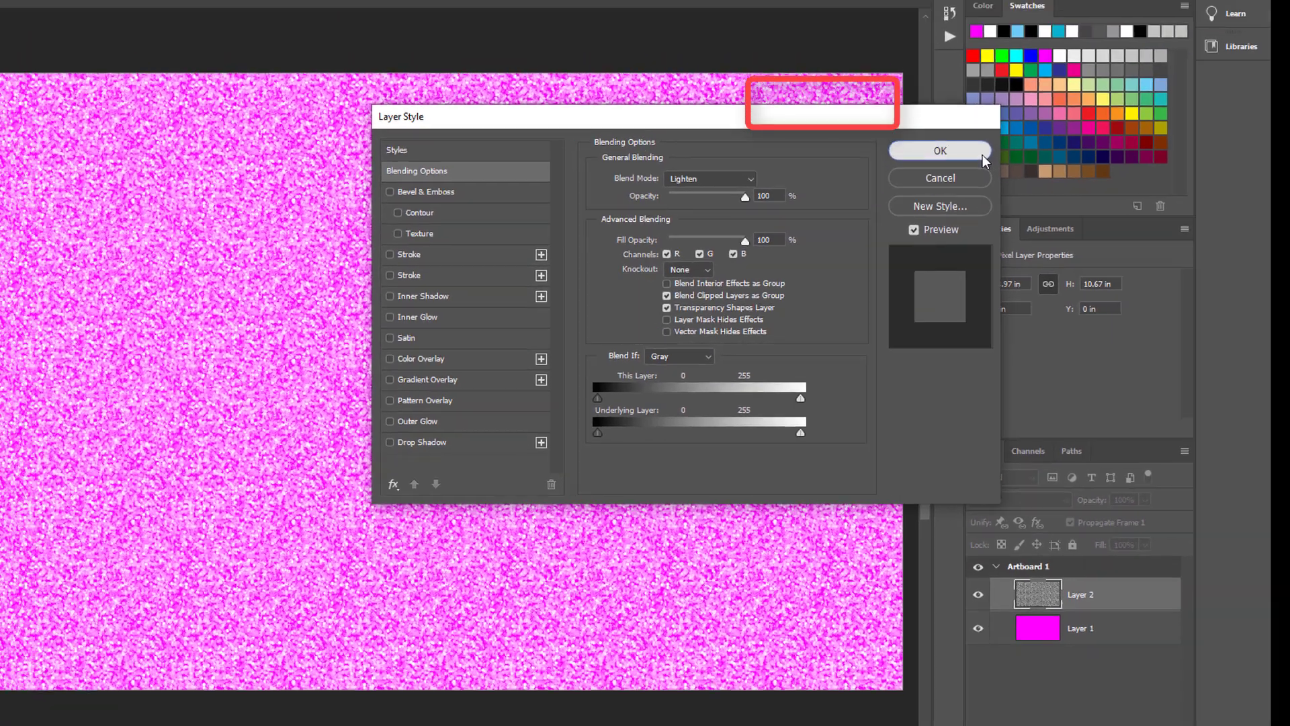
click(873, 103)
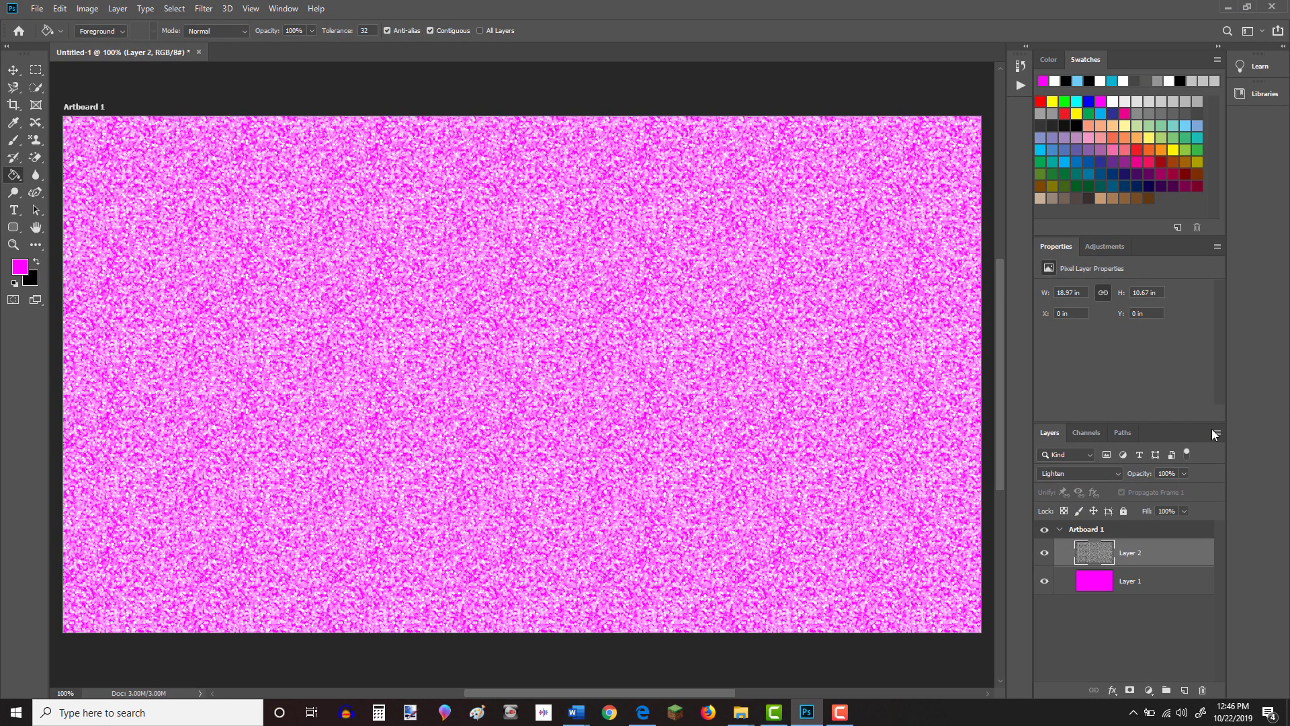
Step: Duplicate Layer 2 within Artboard 1, keeping the name Layer 2 copy
right_click(1140, 561)
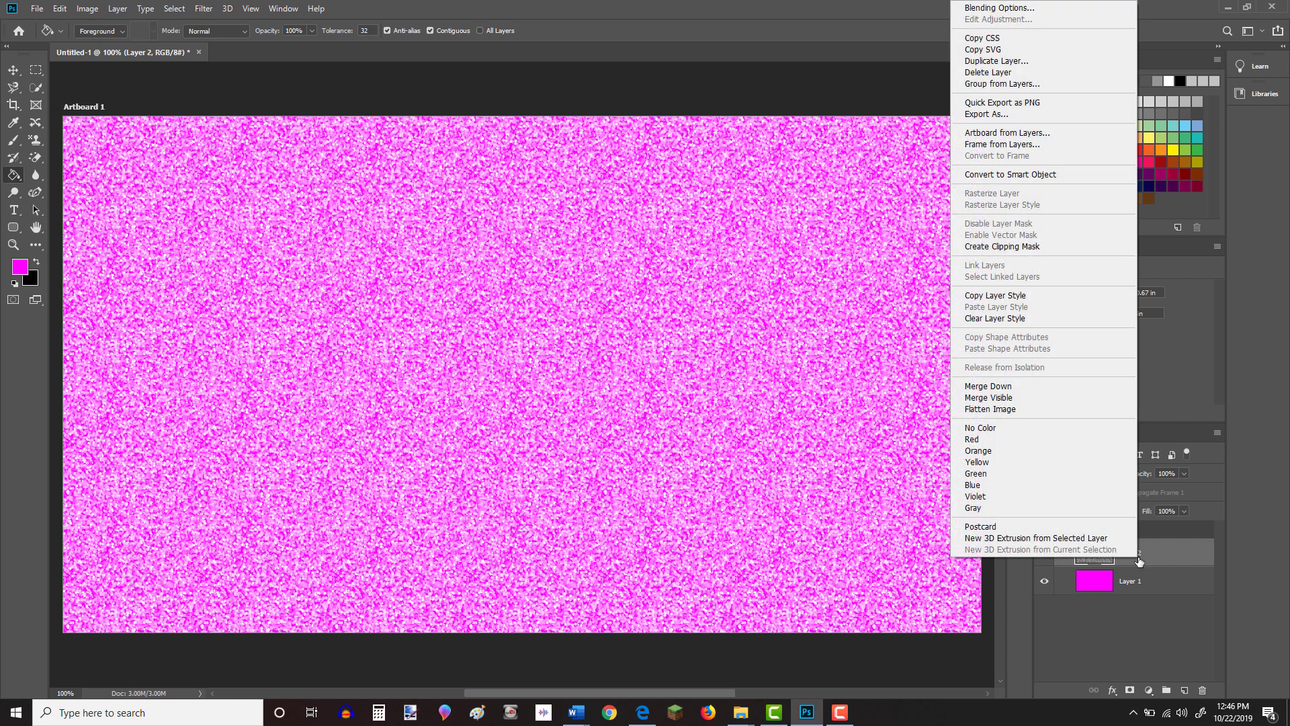
click(983, 62)
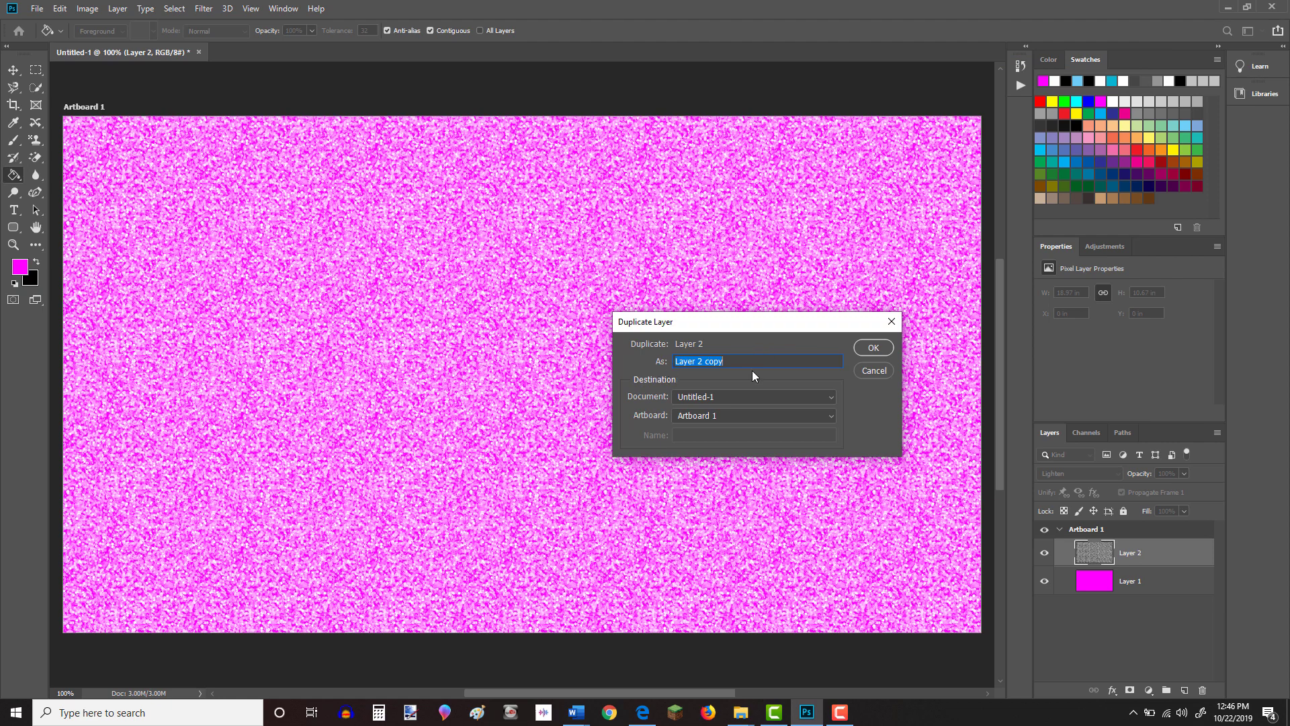
click(874, 351)
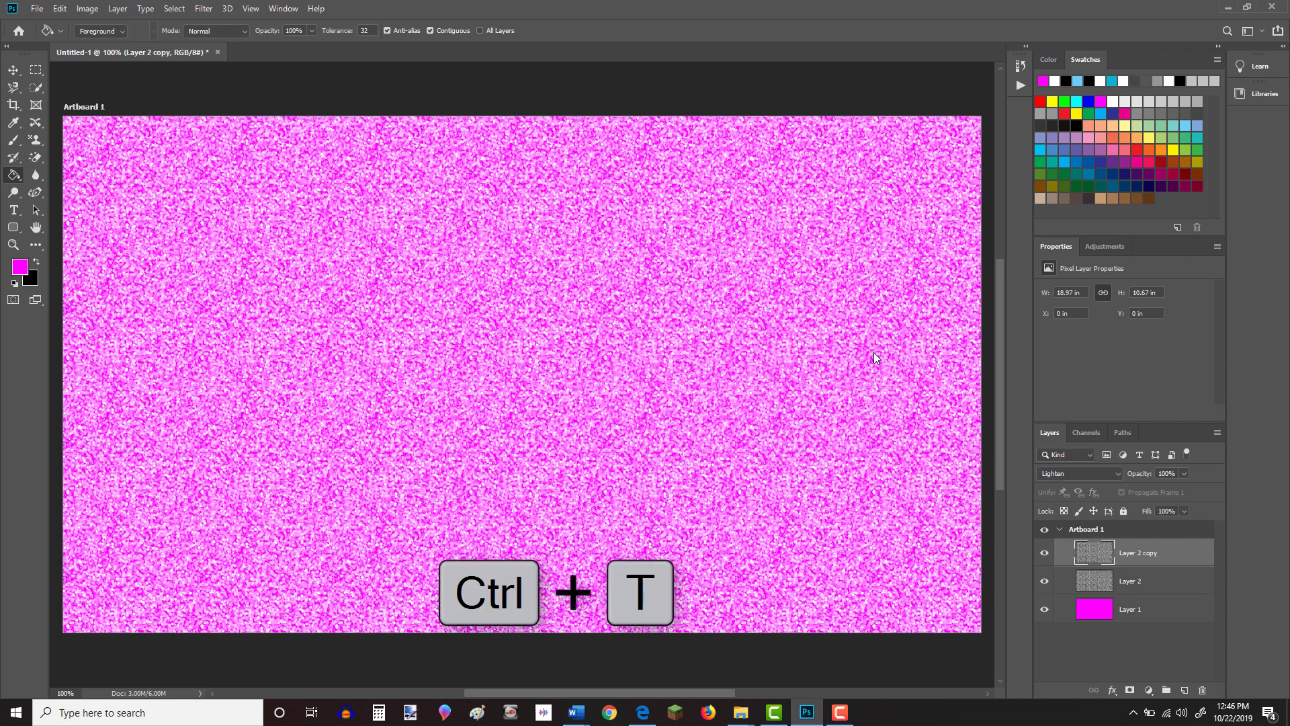
Step: Rotate Layer 2 copy 90° clockwise and scale it proportionally to 177.86% so it spans the artboard's full width
key(ctrl+t)
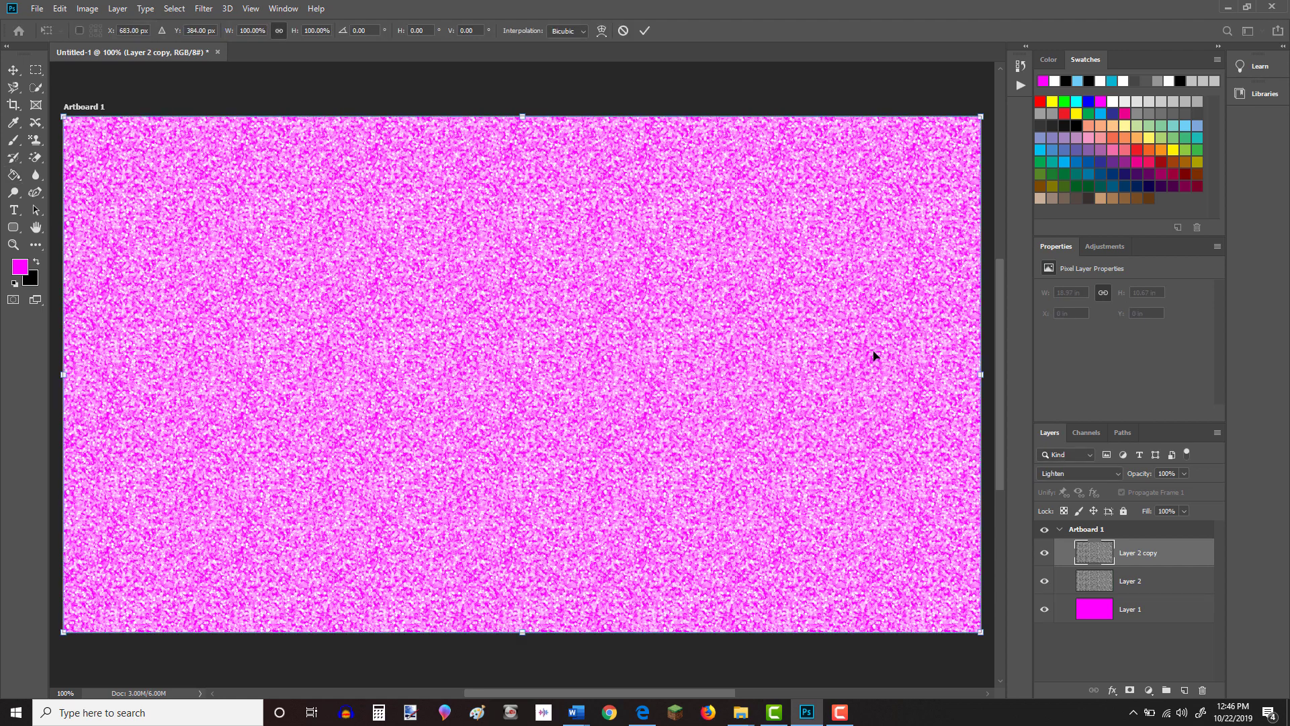
right_click(513, 298)
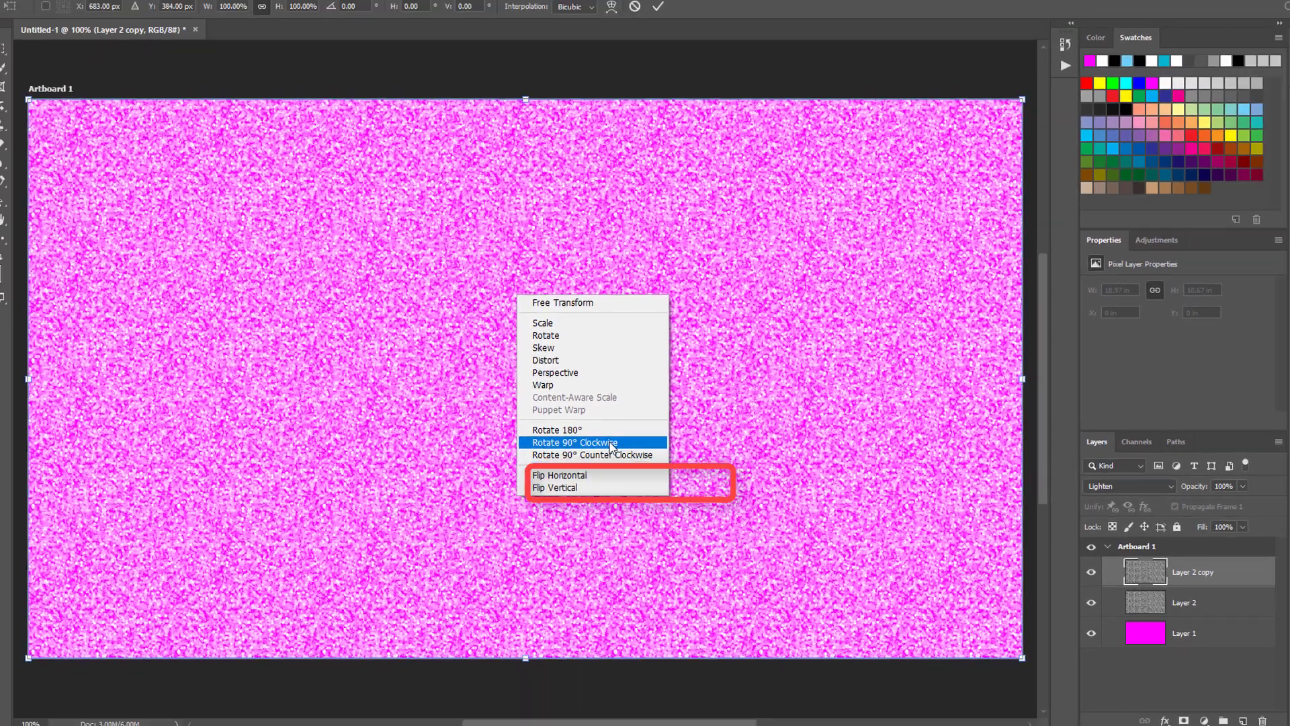
click(650, 484)
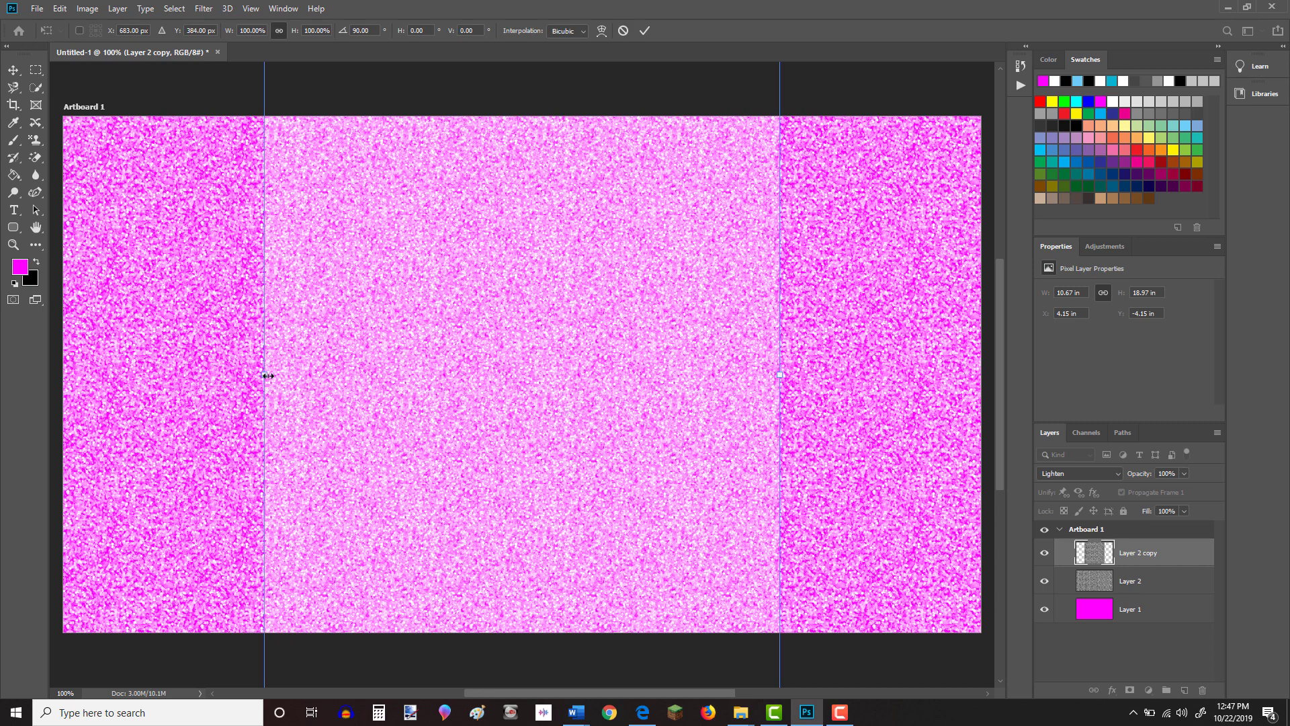
drag(264, 375, 63, 374)
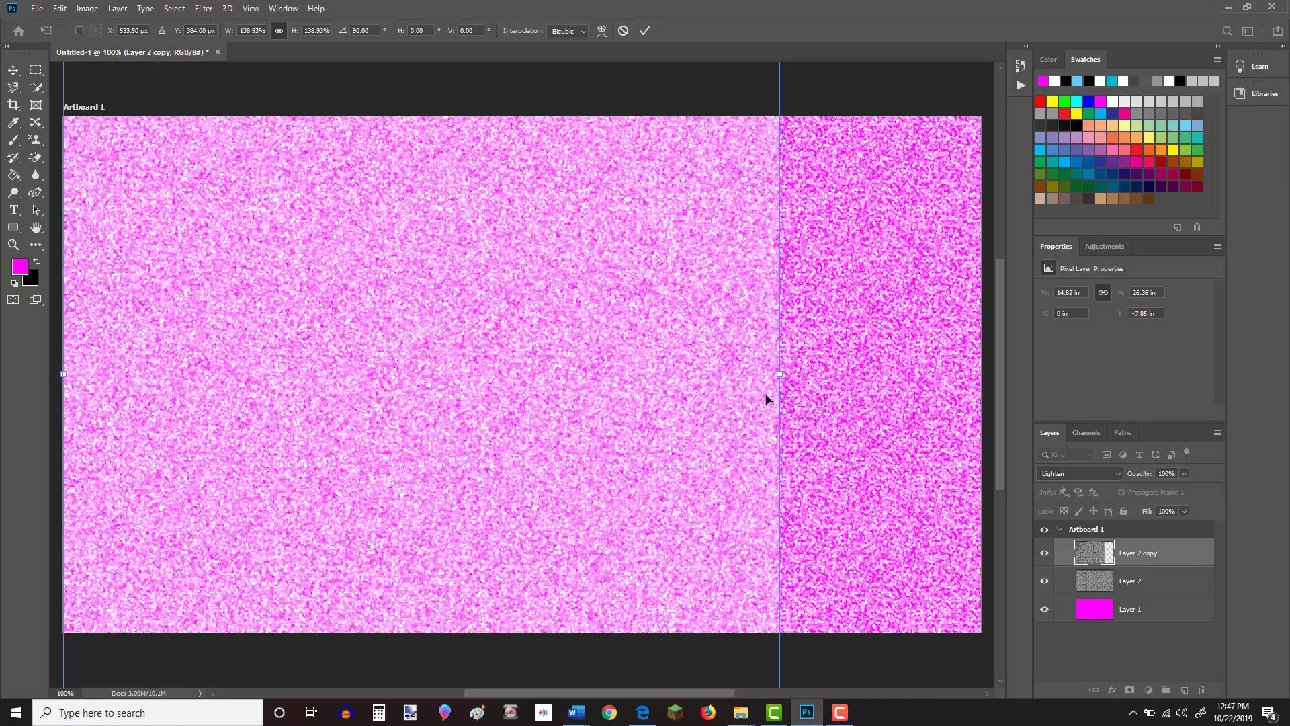
drag(779, 373, 981, 374)
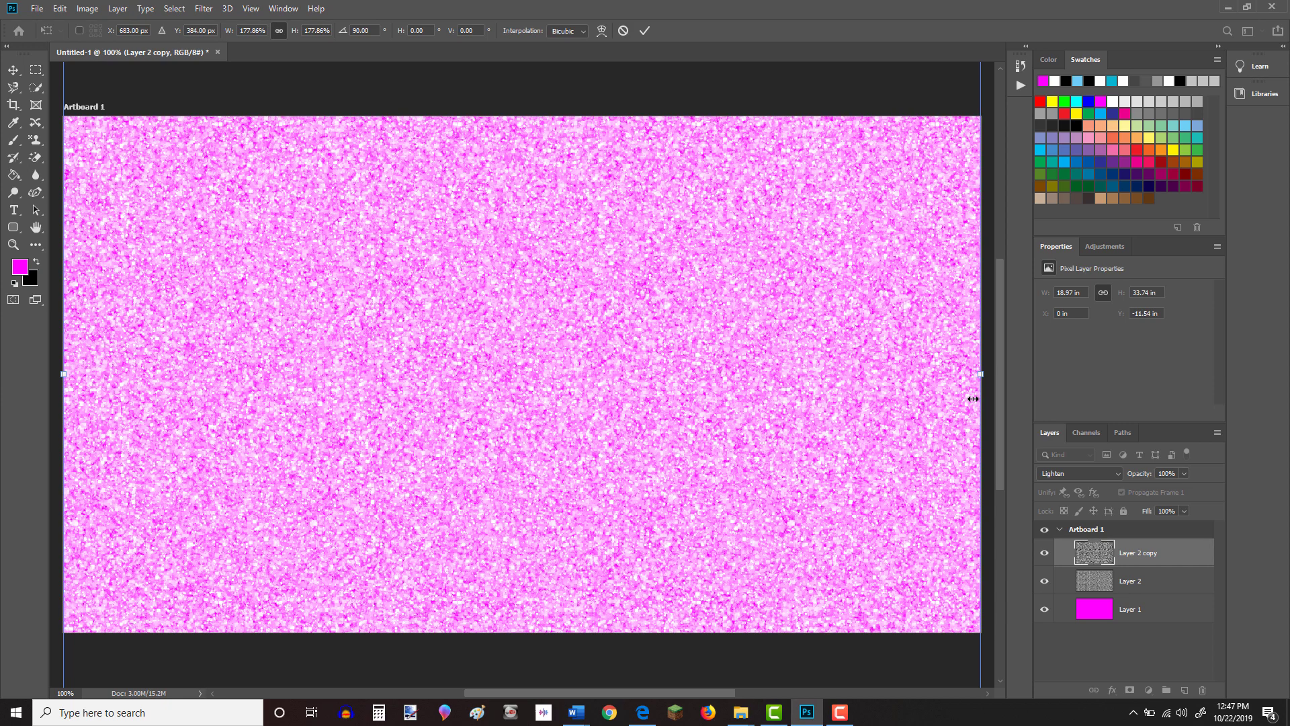
key(Return)
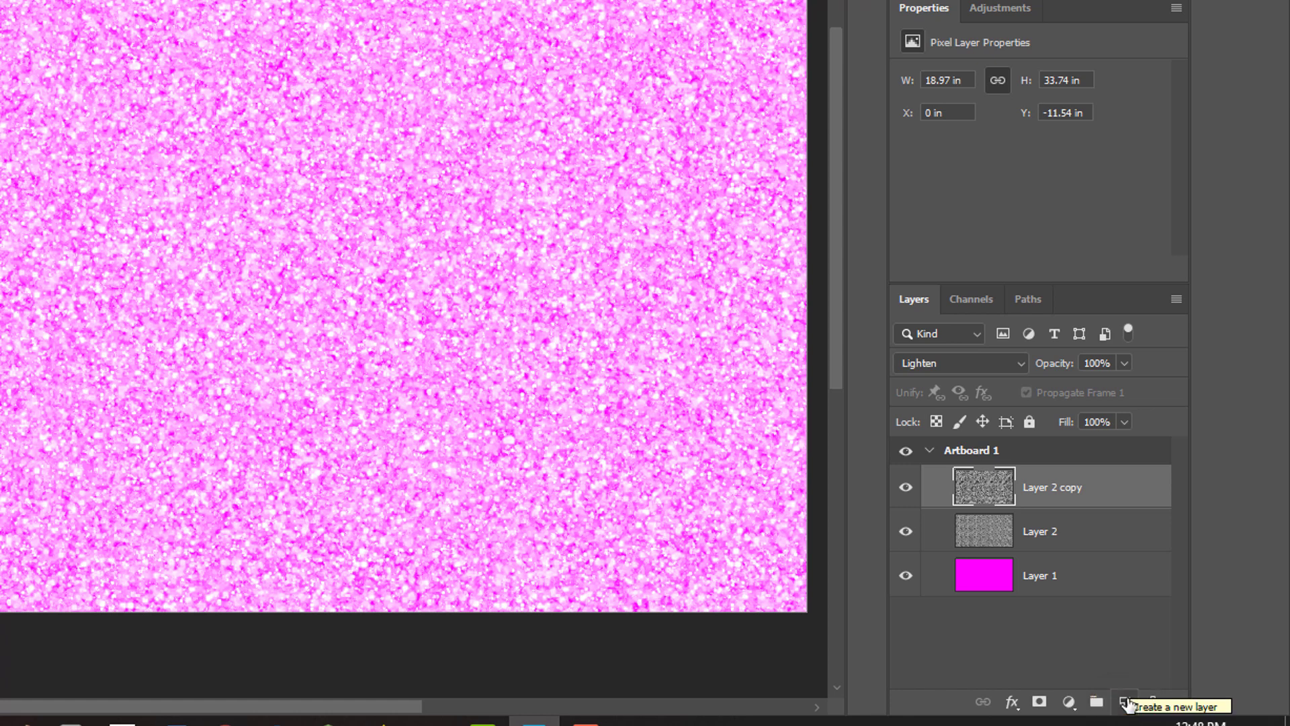
Step: Fill a new layer above Layer 2 copy with the coarse, high-contrast black-and-white pattern and set the layer's blend mode to Soft Light
click(1125, 701)
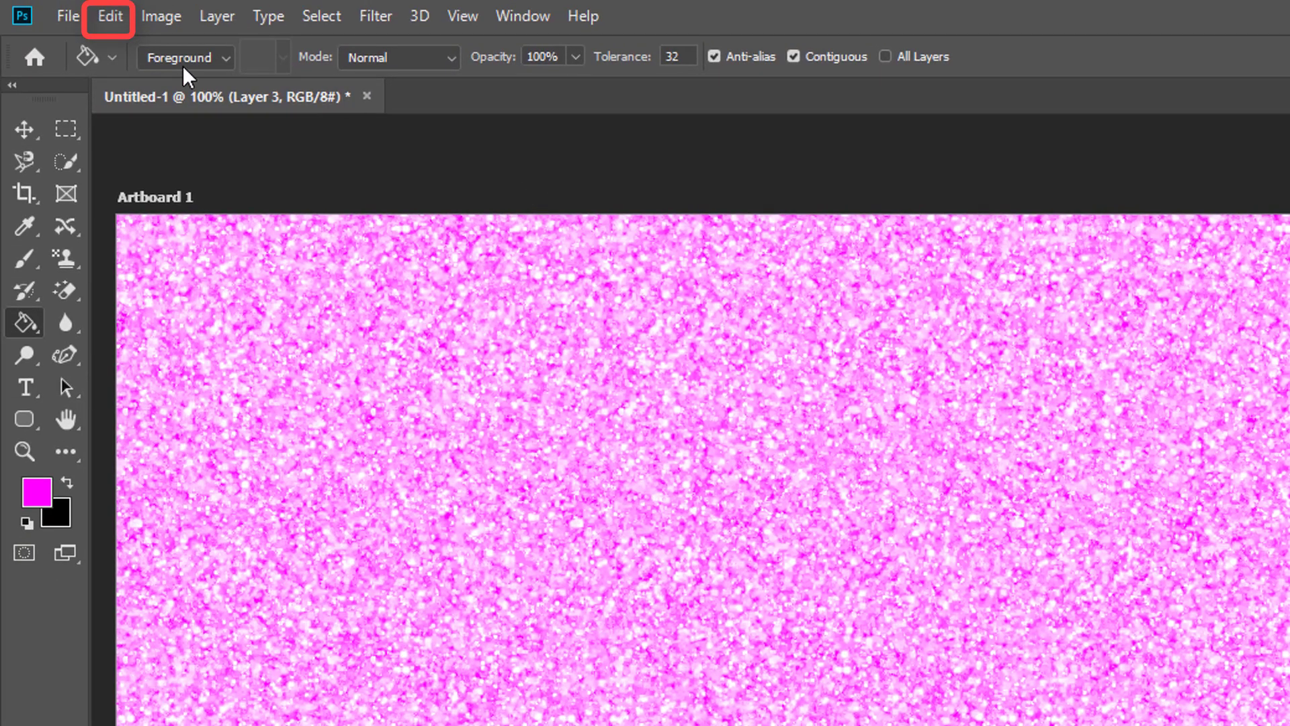
click(110, 16)
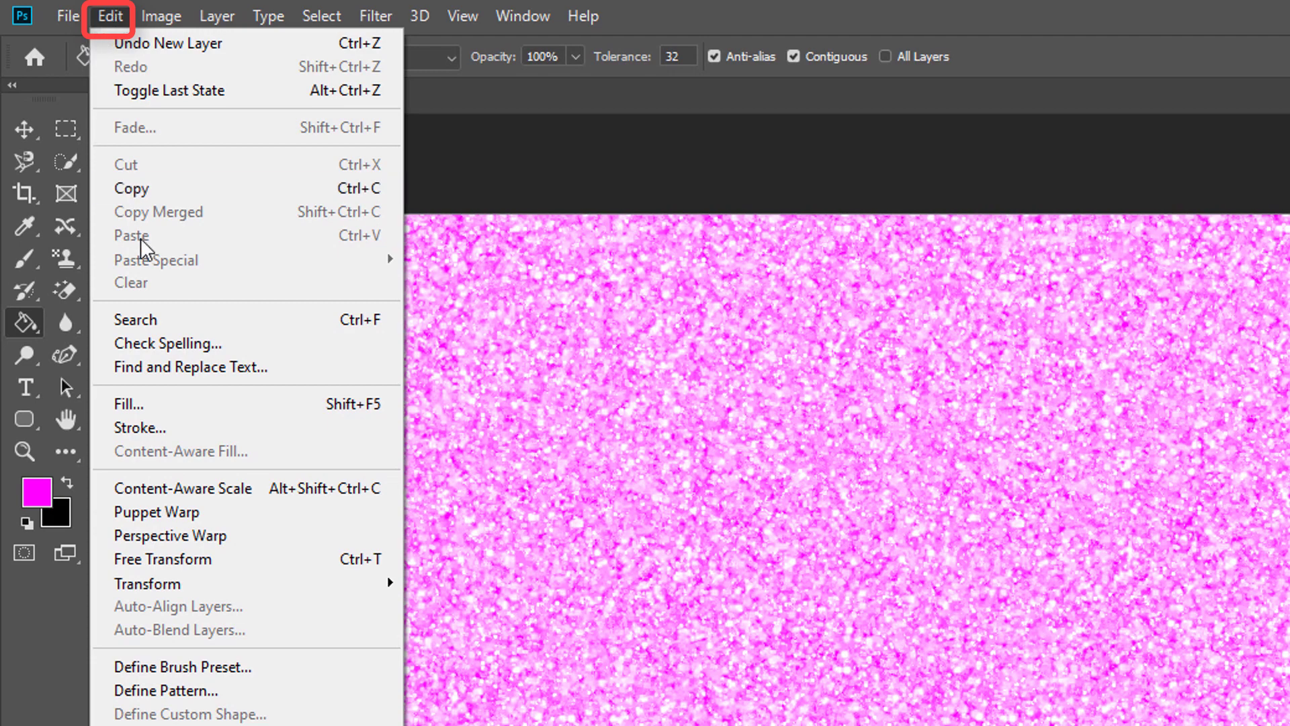
click(238, 400)
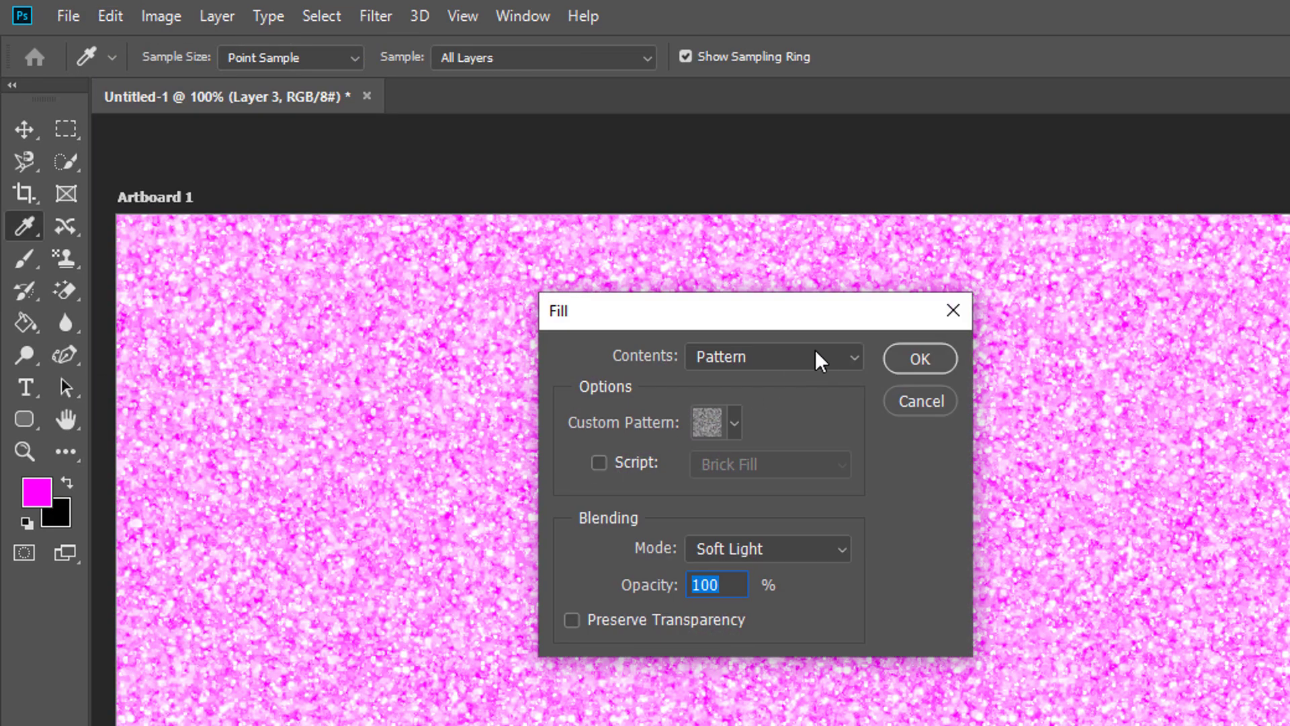
click(734, 425)
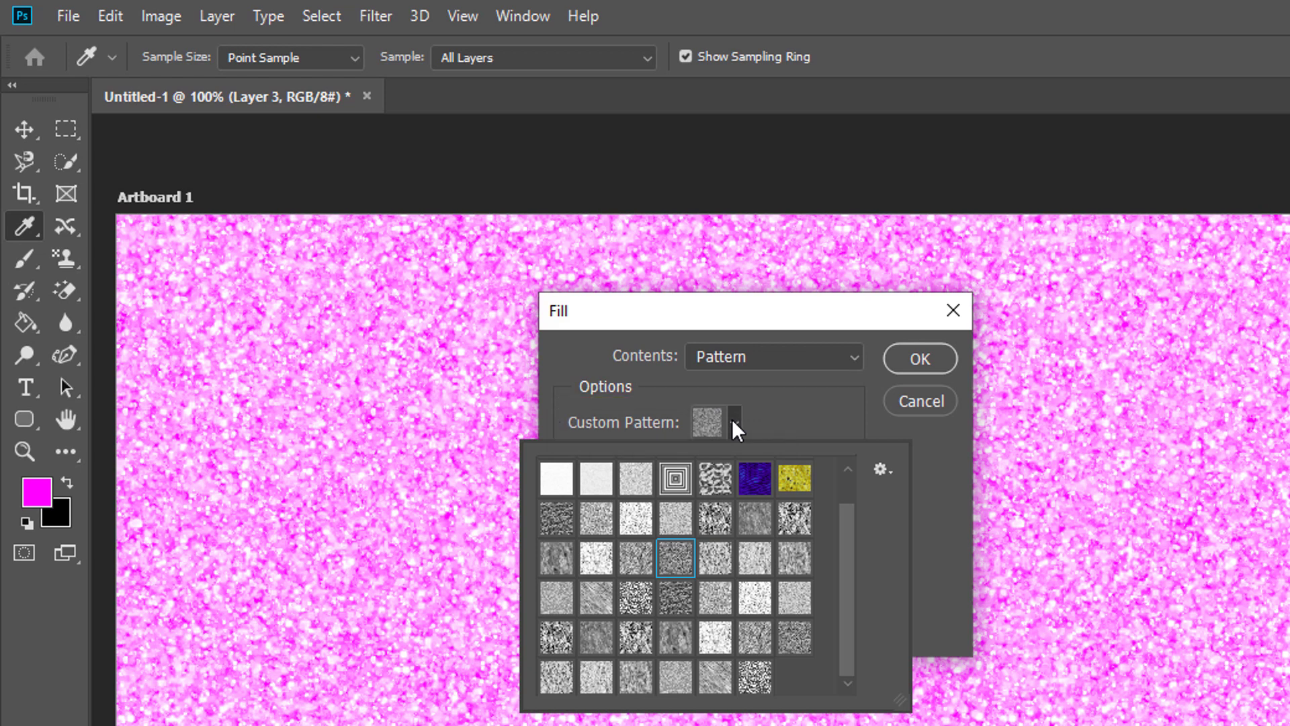
click(633, 605)
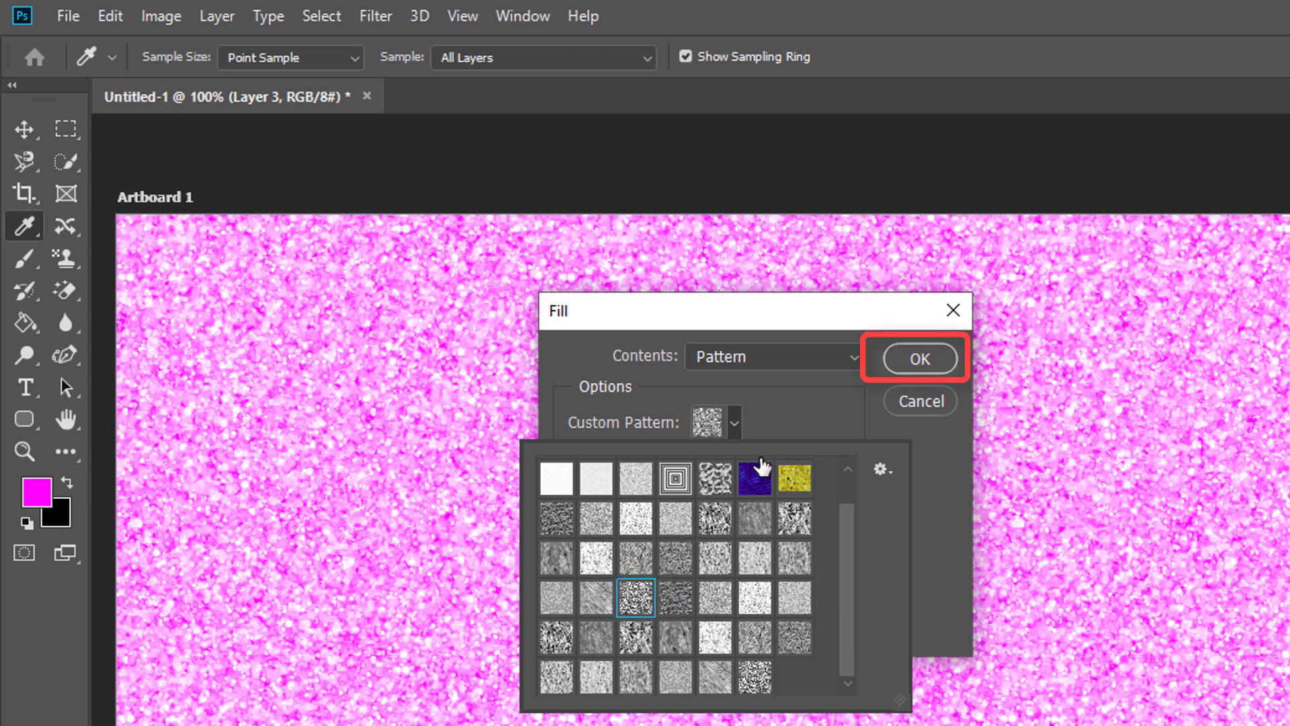
click(922, 358)
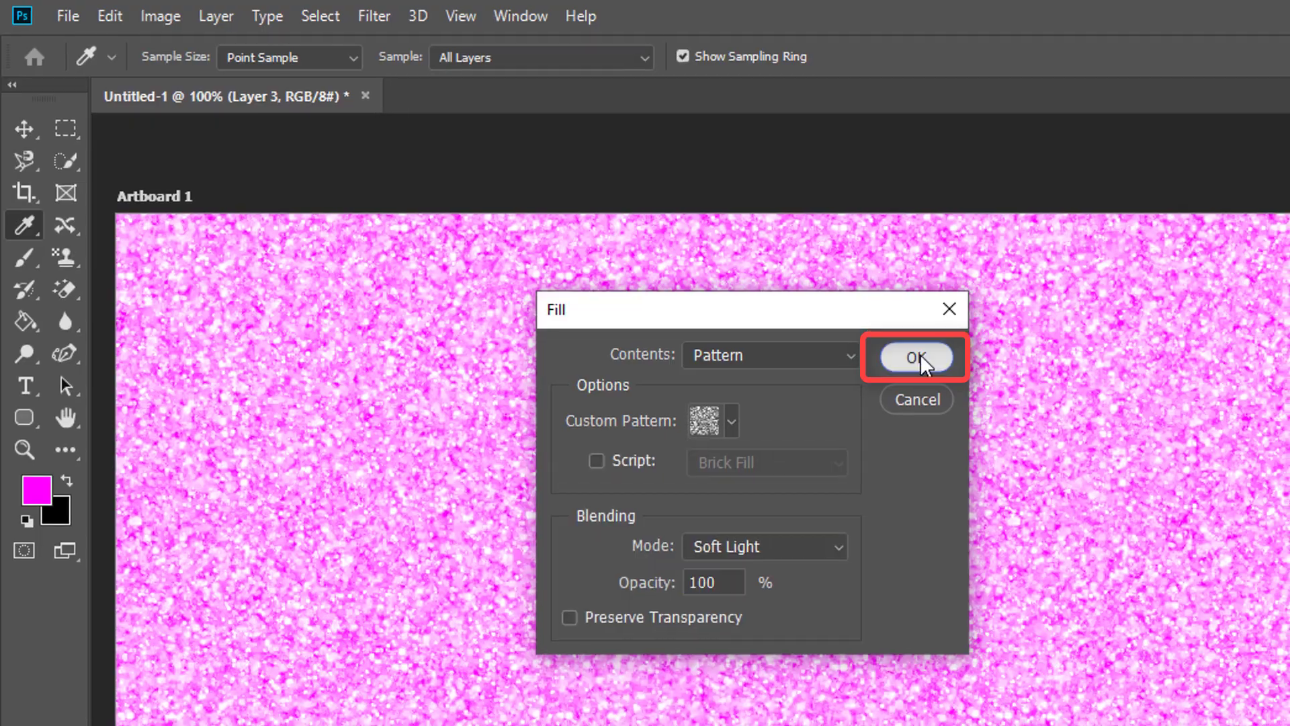
click(921, 356)
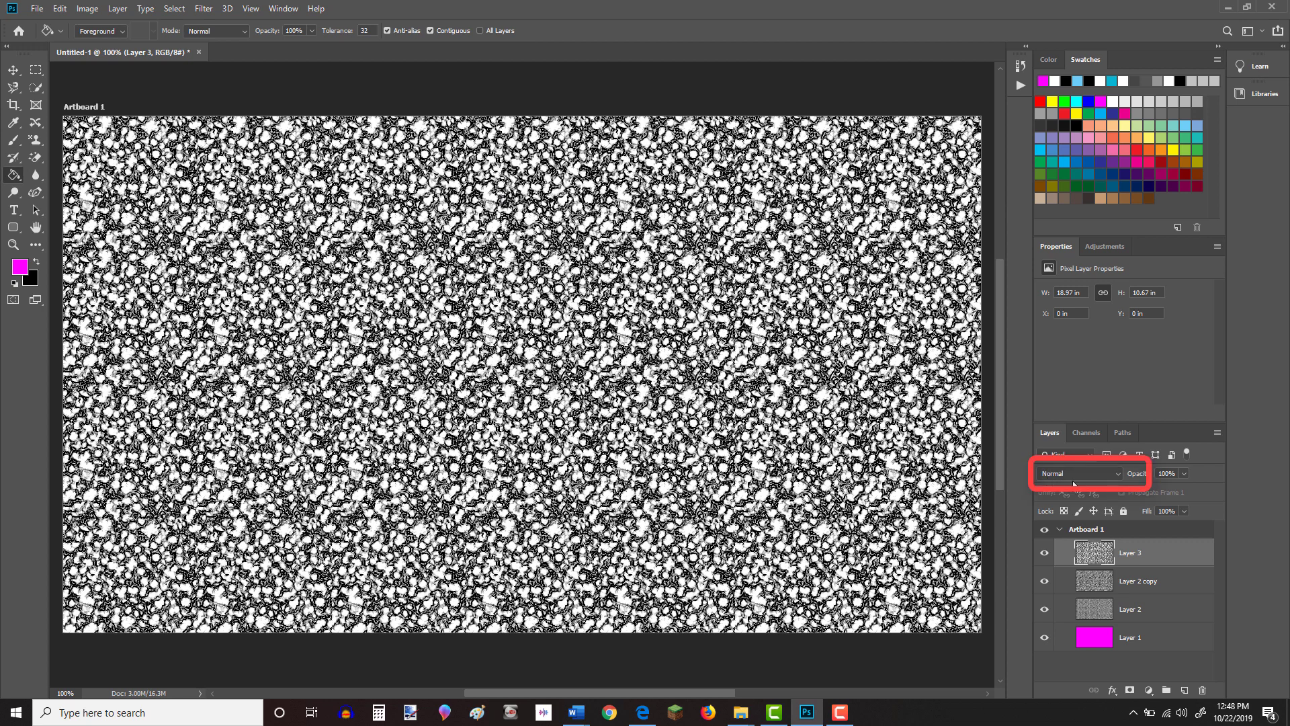
click(1117, 475)
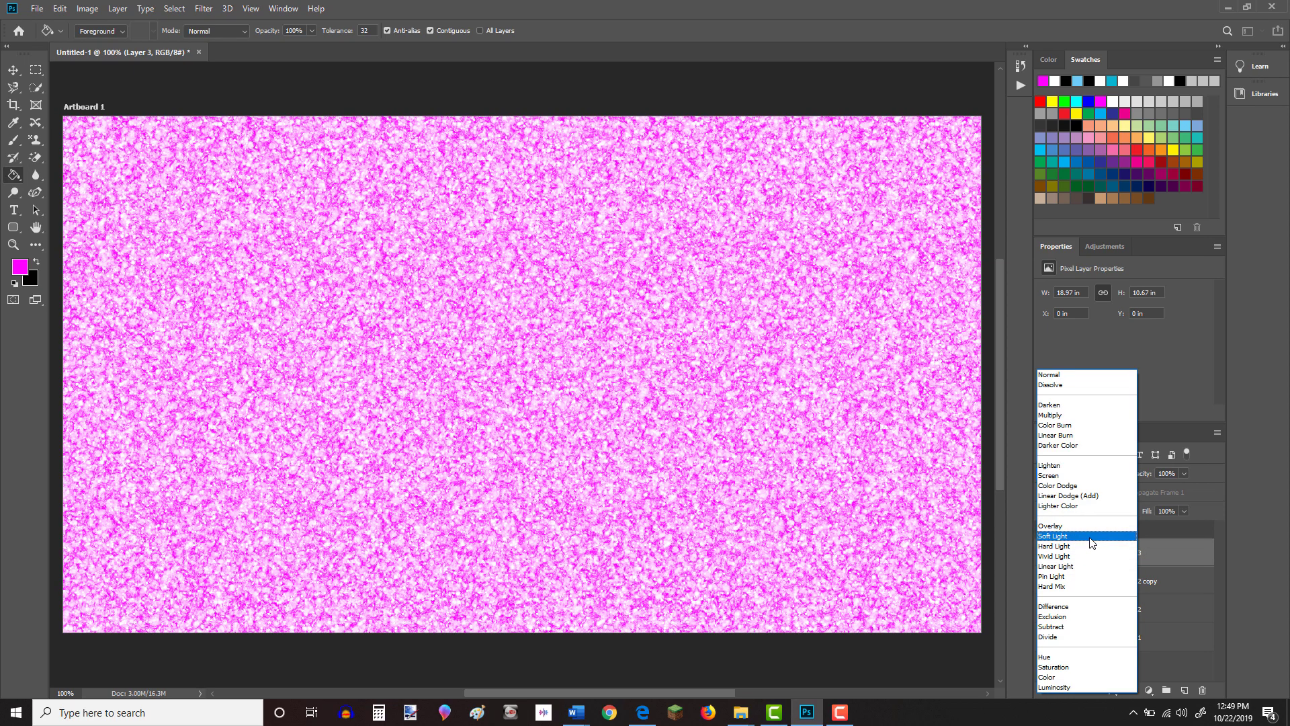
click(1091, 537)
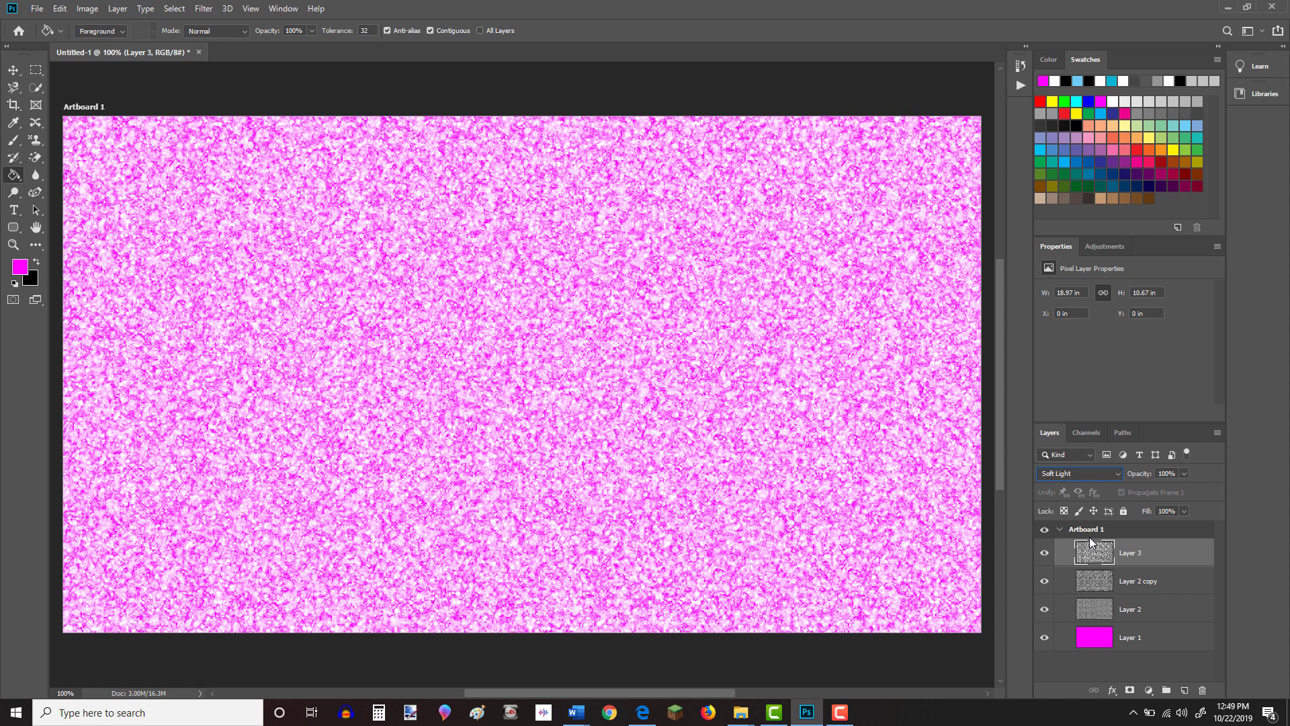
Step: Hide Layer 3, Layer 2 copy and Layer 2, and show them again one by one to compare each layer's effect
click(1044, 560)
click(1045, 580)
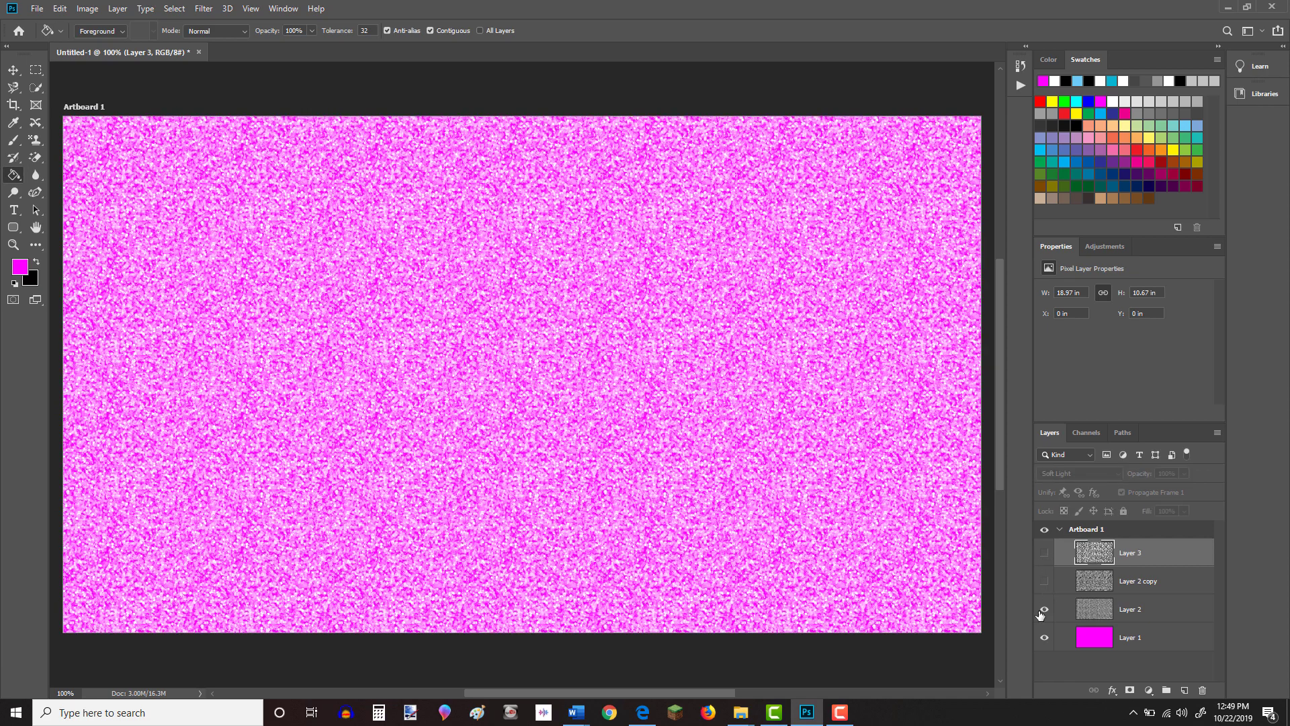
click(1044, 609)
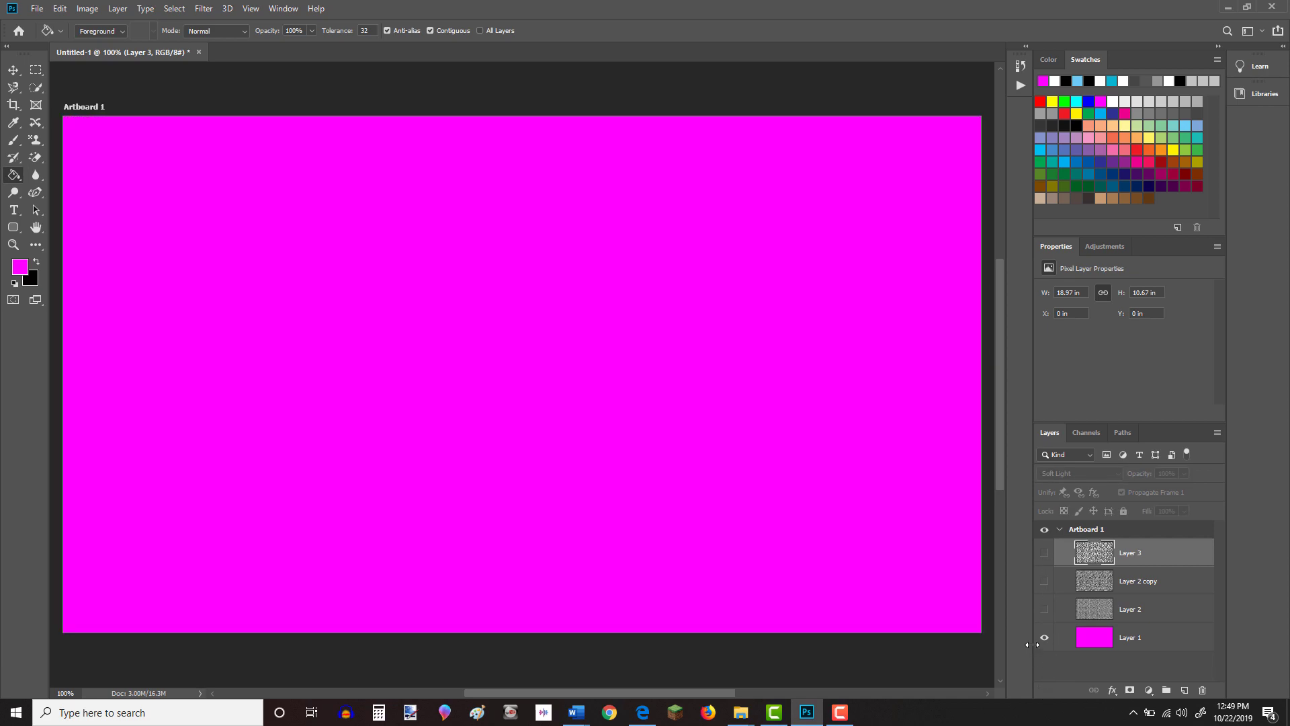
click(1045, 610)
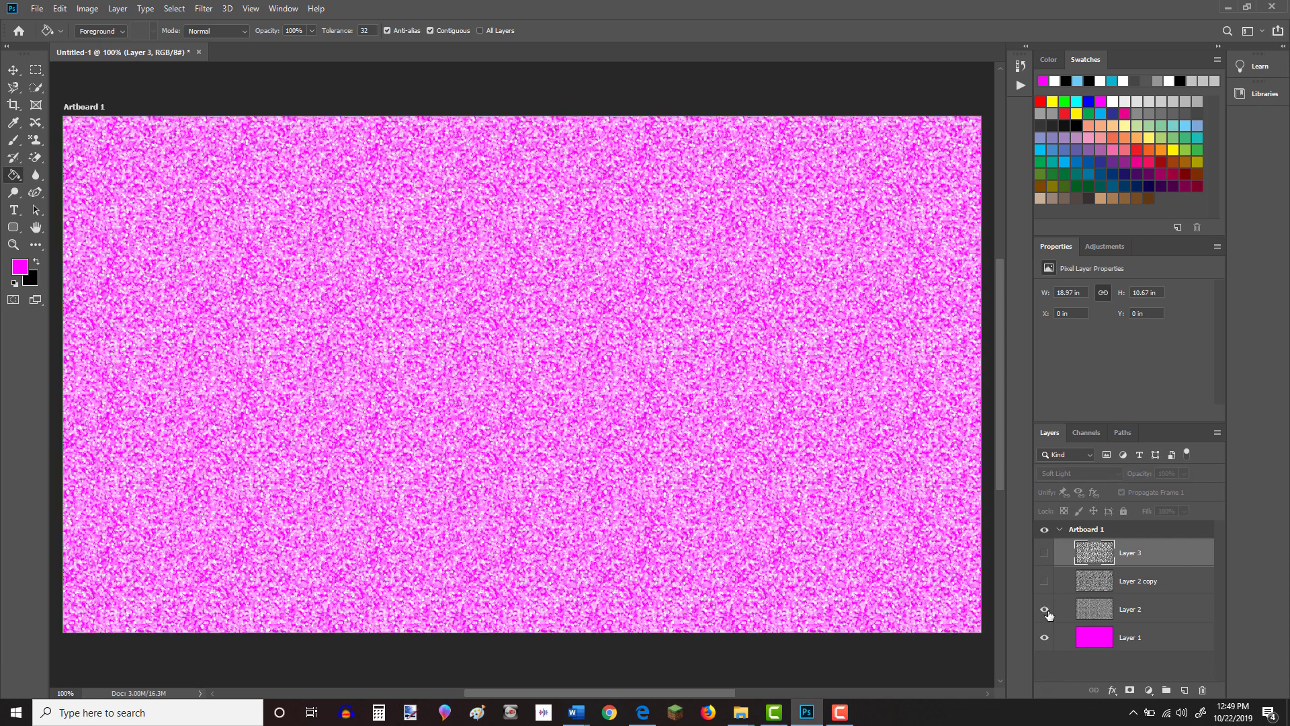
click(1044, 582)
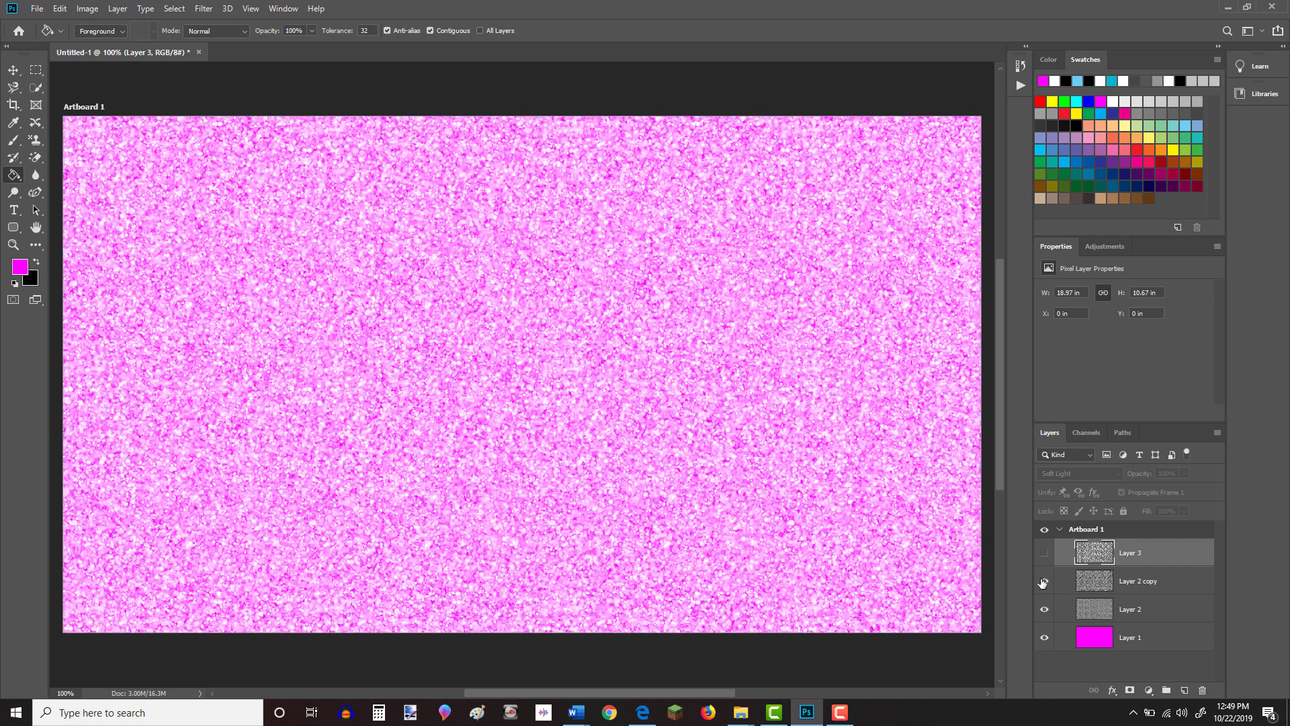
click(1046, 553)
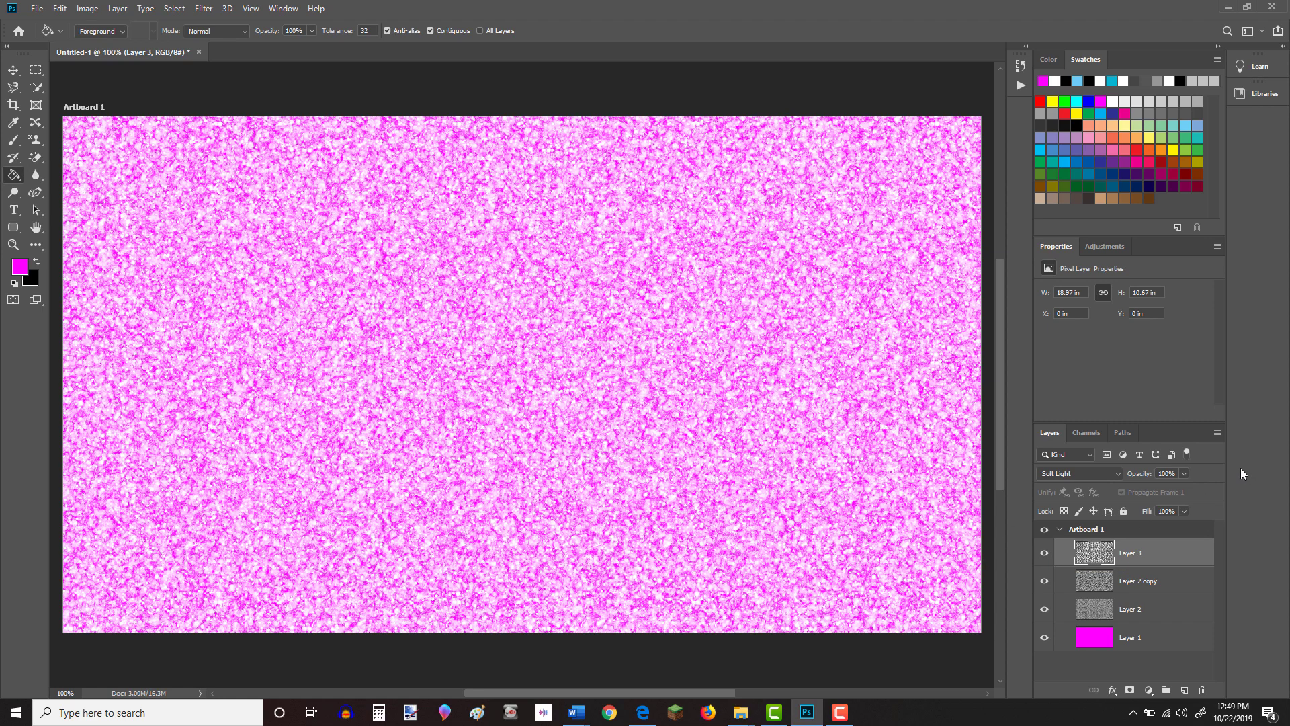
Step: Duplicate Layer 3 within Artboard 1, keeping the name Layer 3 copy
right_click(1129, 555)
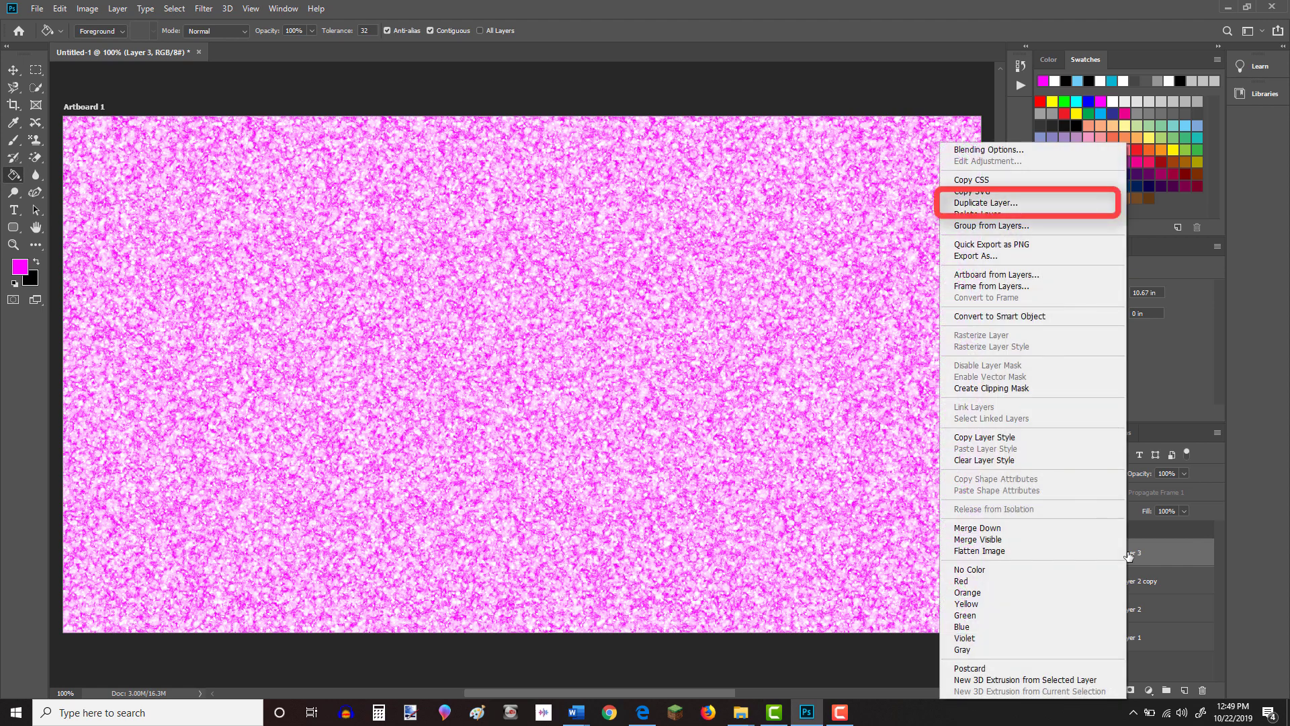
click(995, 203)
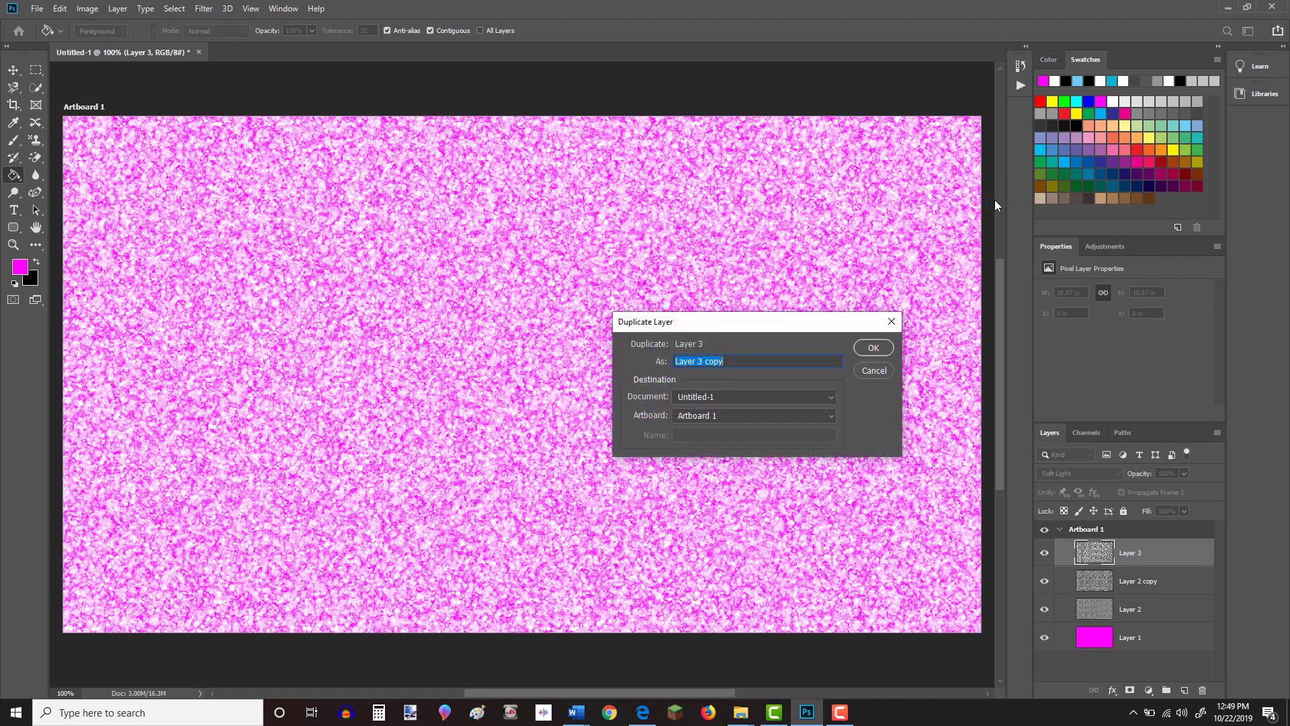
click(873, 348)
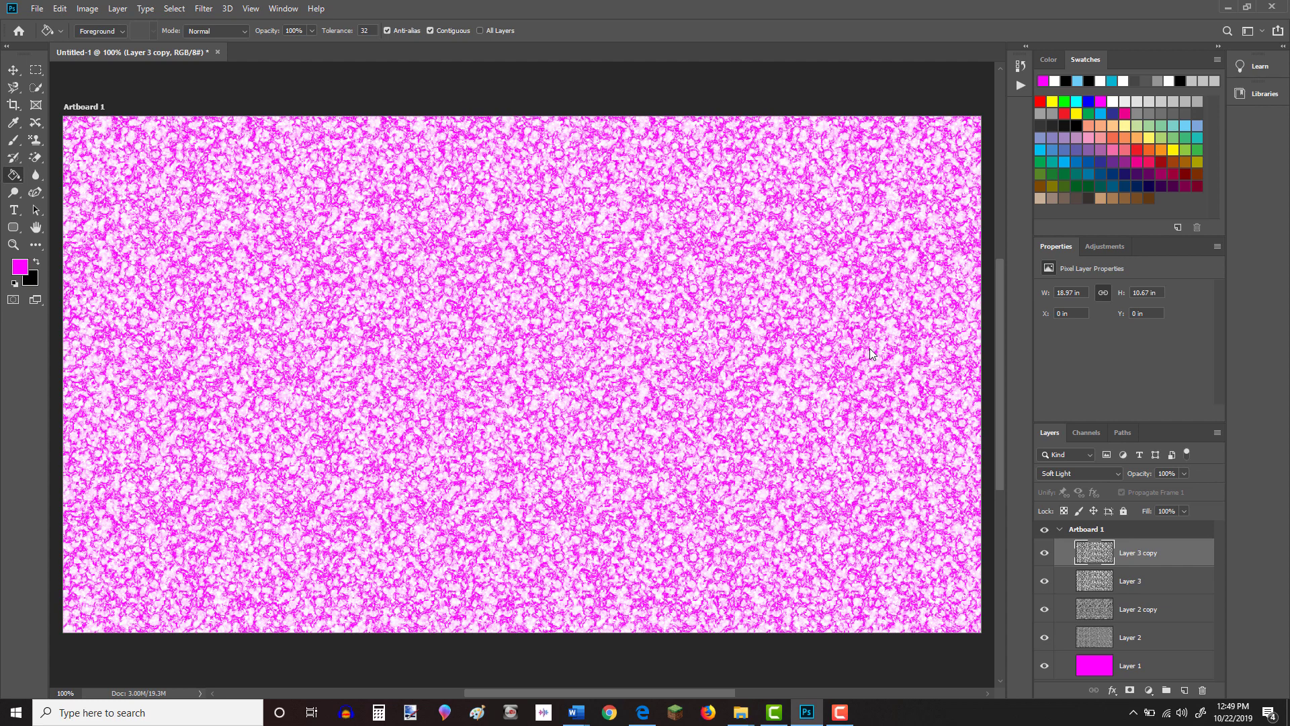
Step: Rotate Layer 3 copy 90° clockwise and scale it proportionally to 177.86% to cover the artboard from edge to edge
key(ctrl+t)
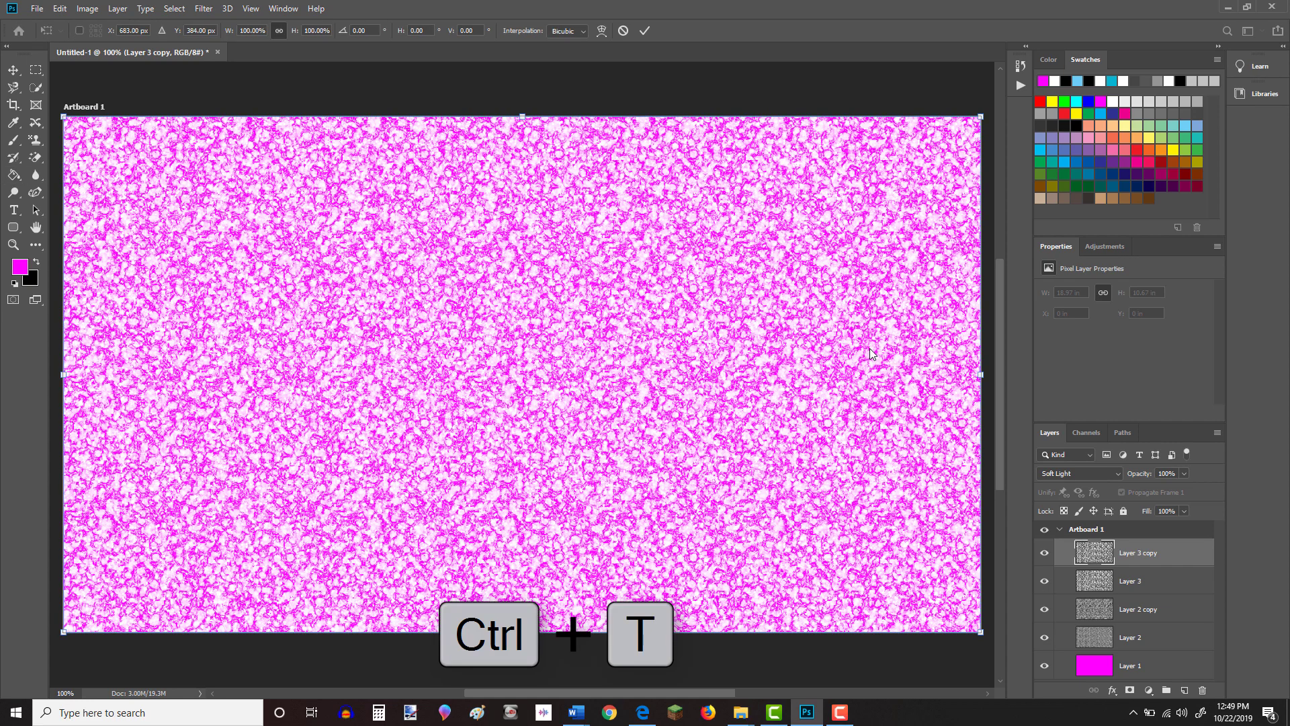
right_click(445, 331)
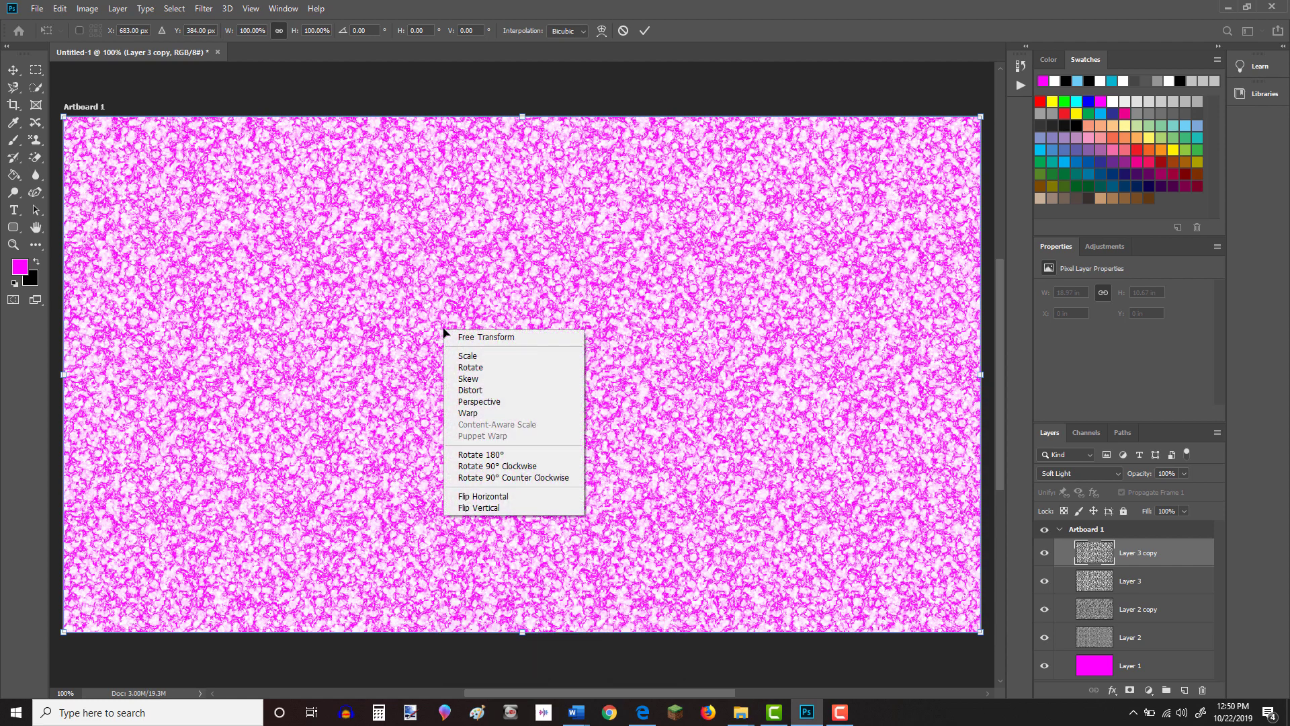
click(528, 466)
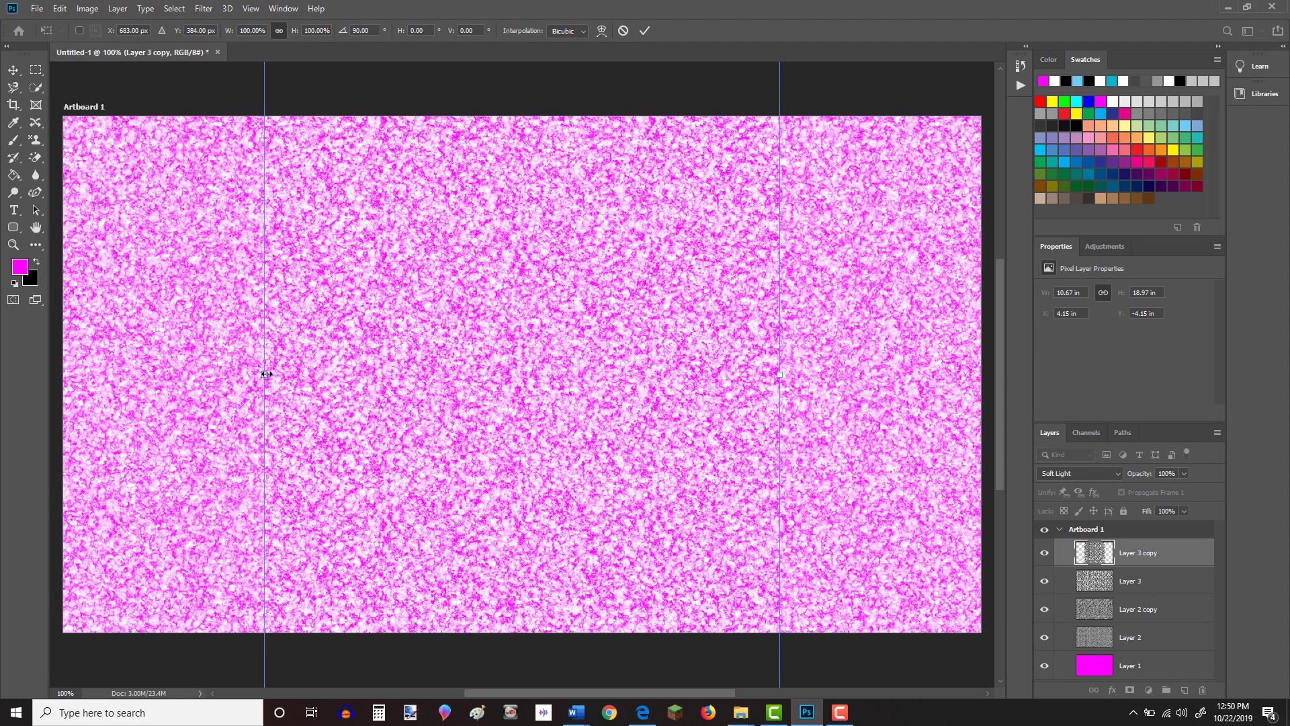
drag(266, 374, 64, 374)
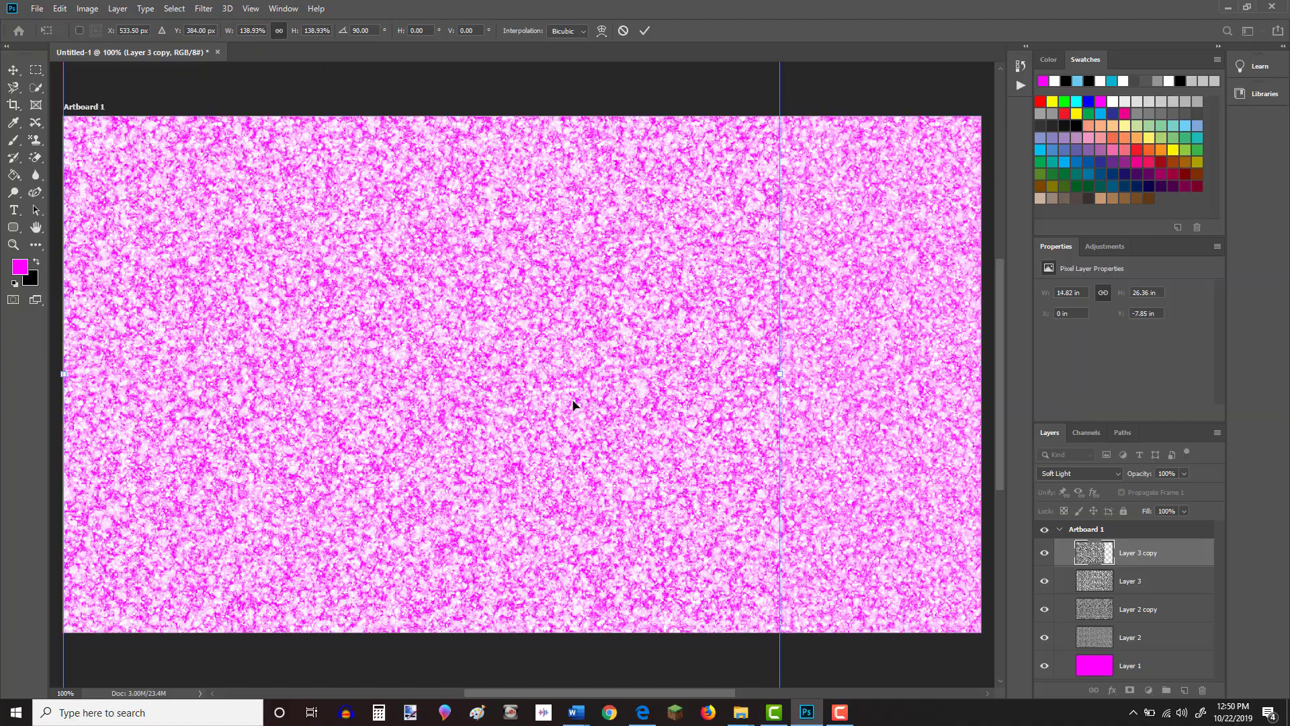
drag(778, 373, 931, 388)
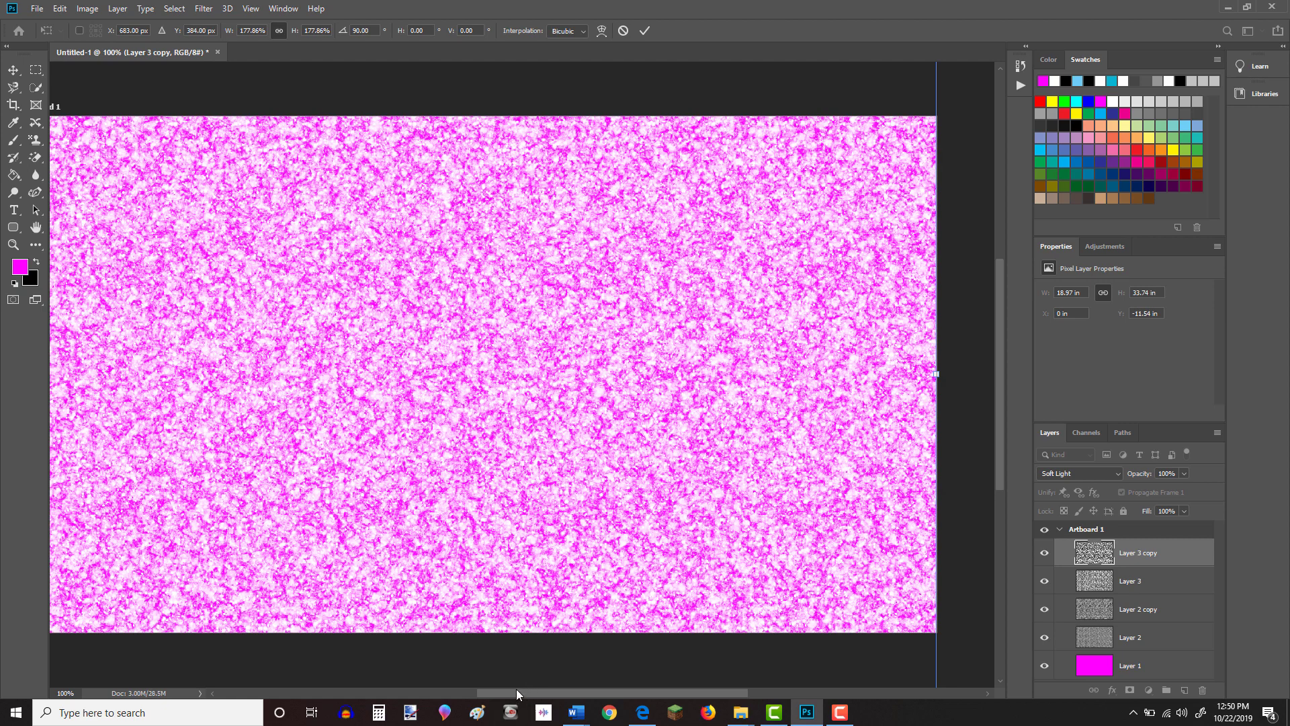
drag(517, 692, 503, 690)
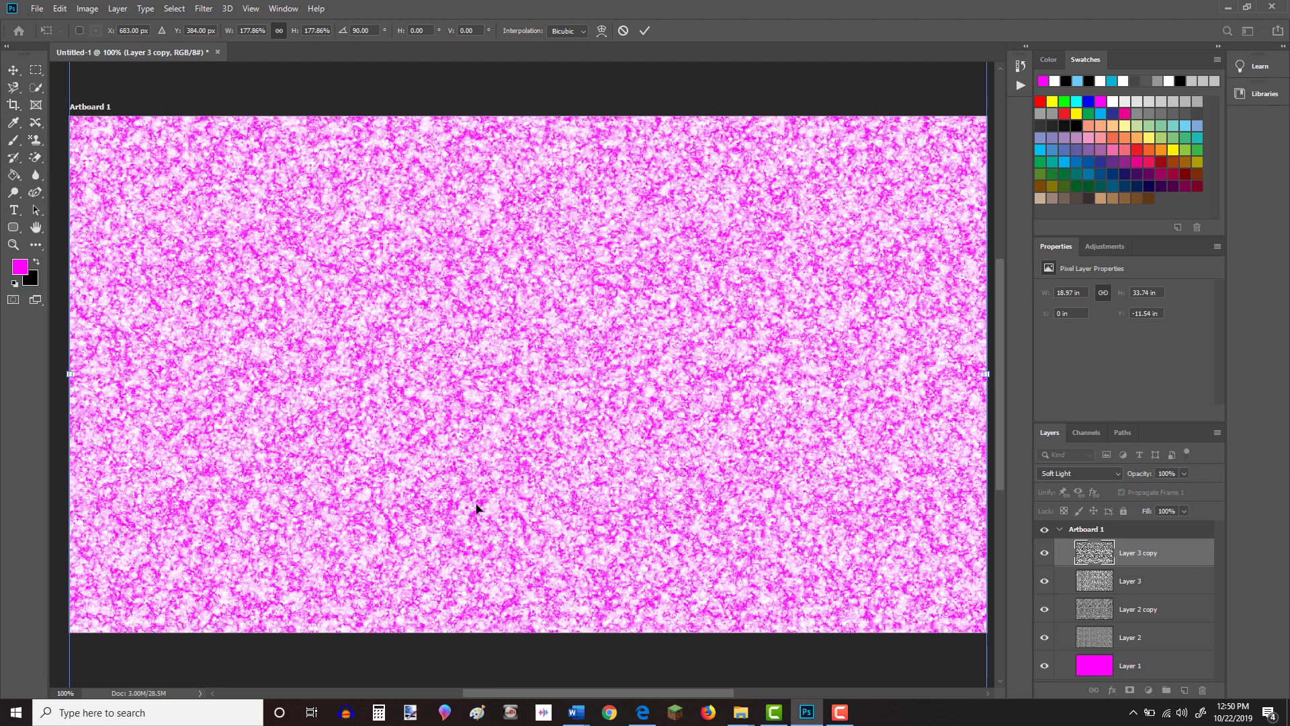
key(Return)
key(g)
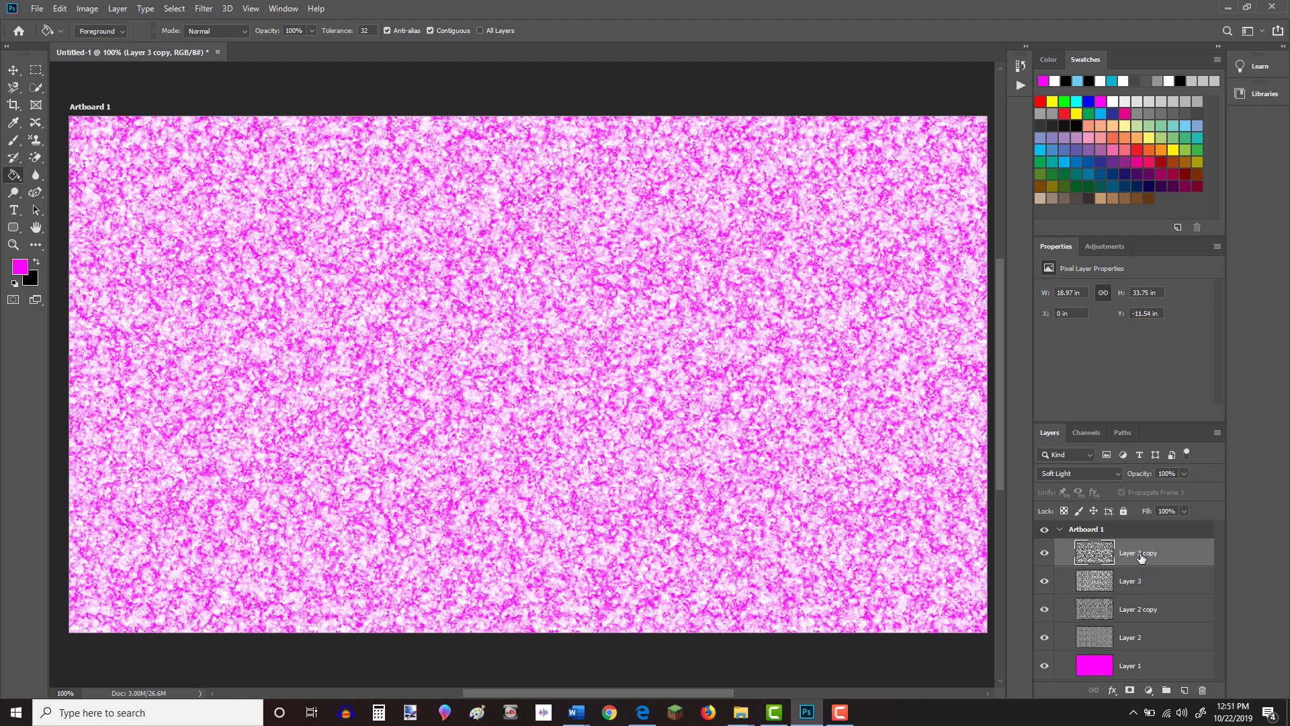
Step: Convert all five layers, from Layer 3 copy down to Layer 1, into a single smart object
key(shift)
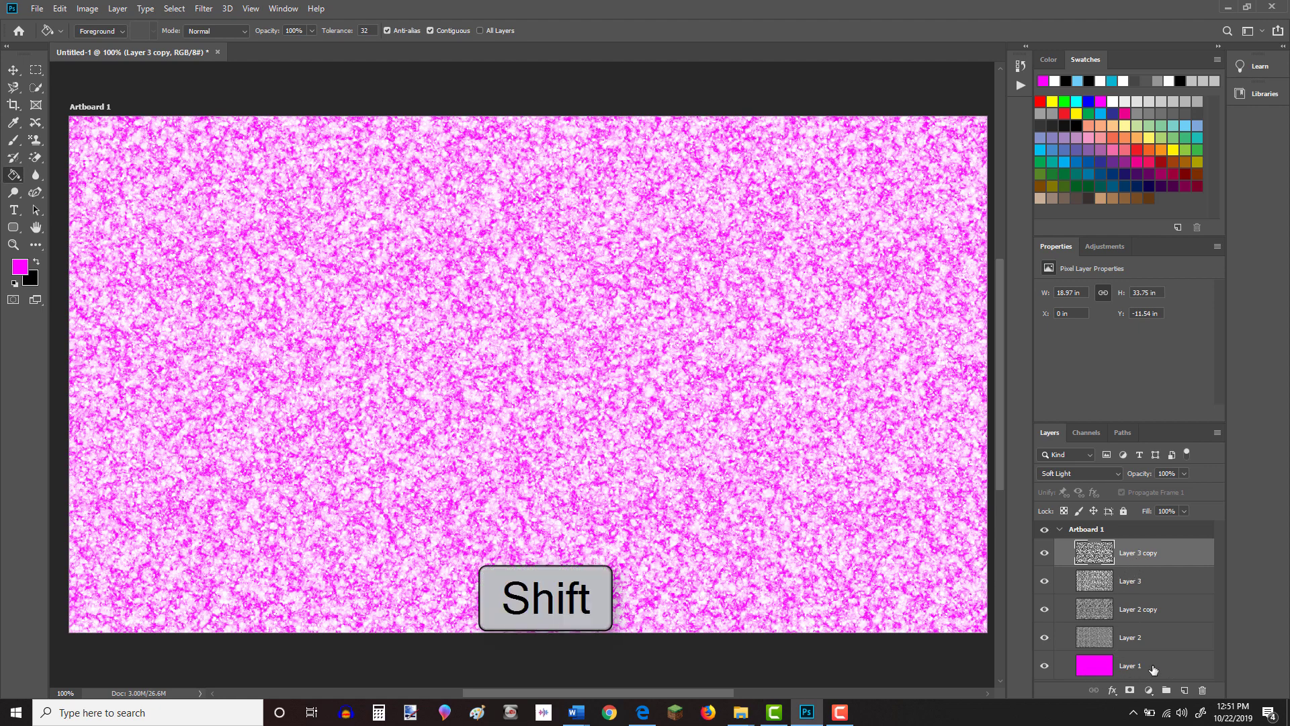
shift+click(1154, 670)
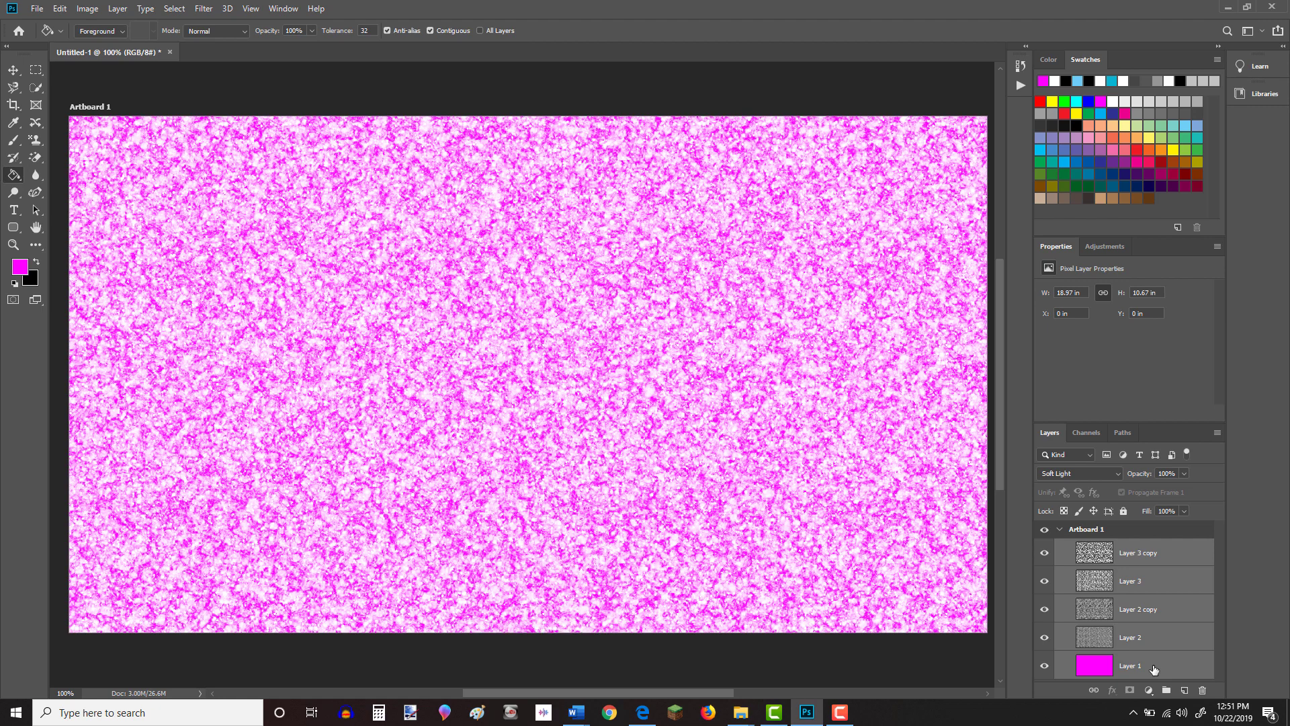
right_click(1151, 601)
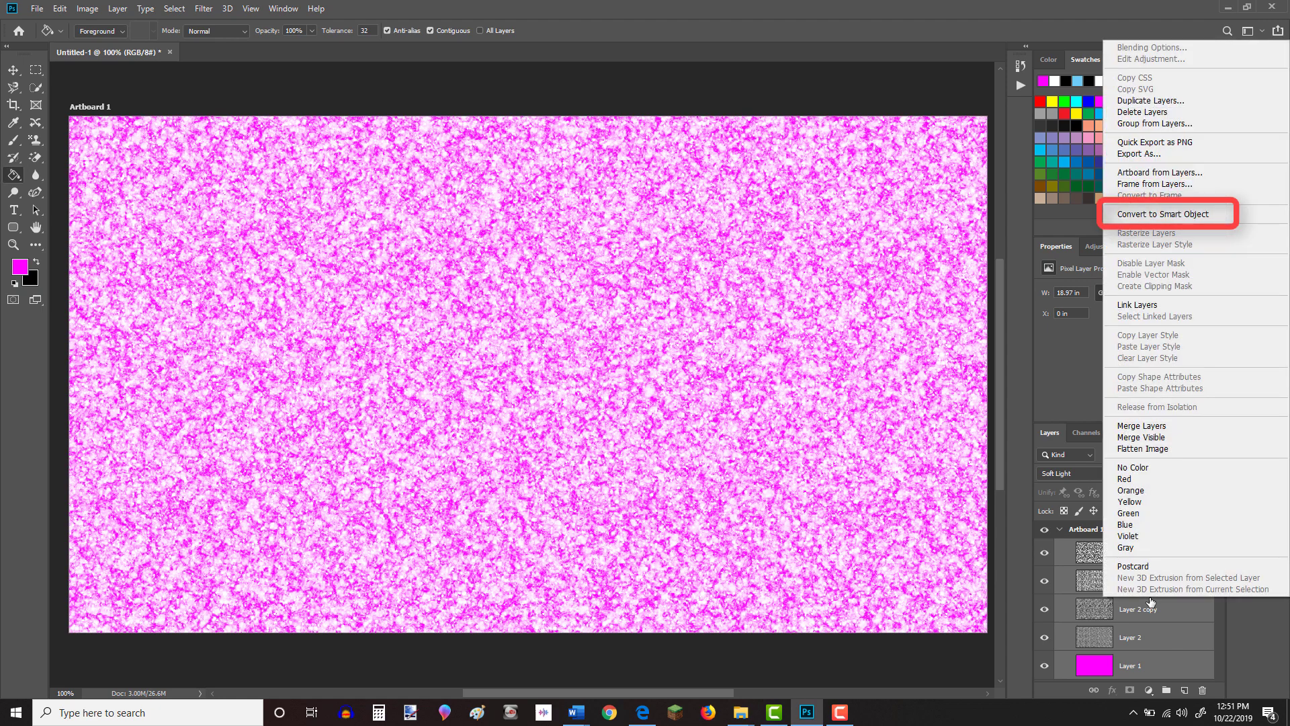
click(1246, 215)
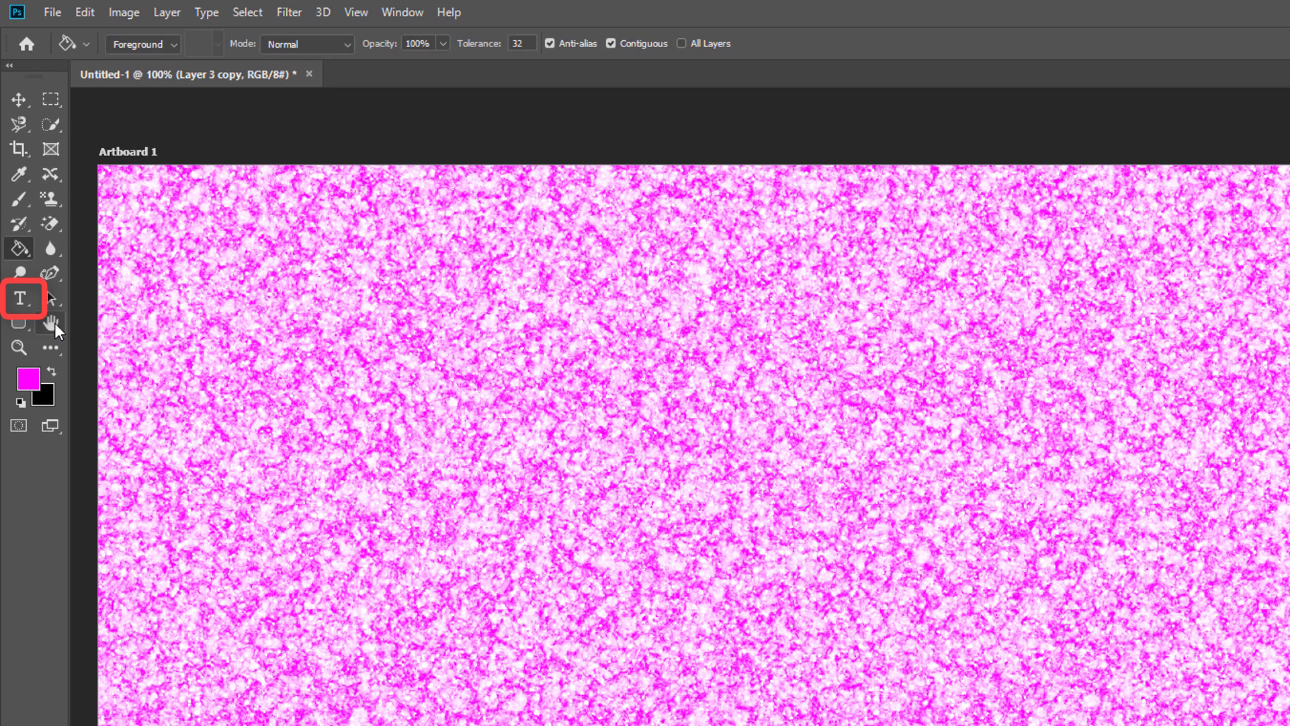
Step: Add a horizontal text layer with a first name in capitals and move it to the middle of the artboard
click(27, 300)
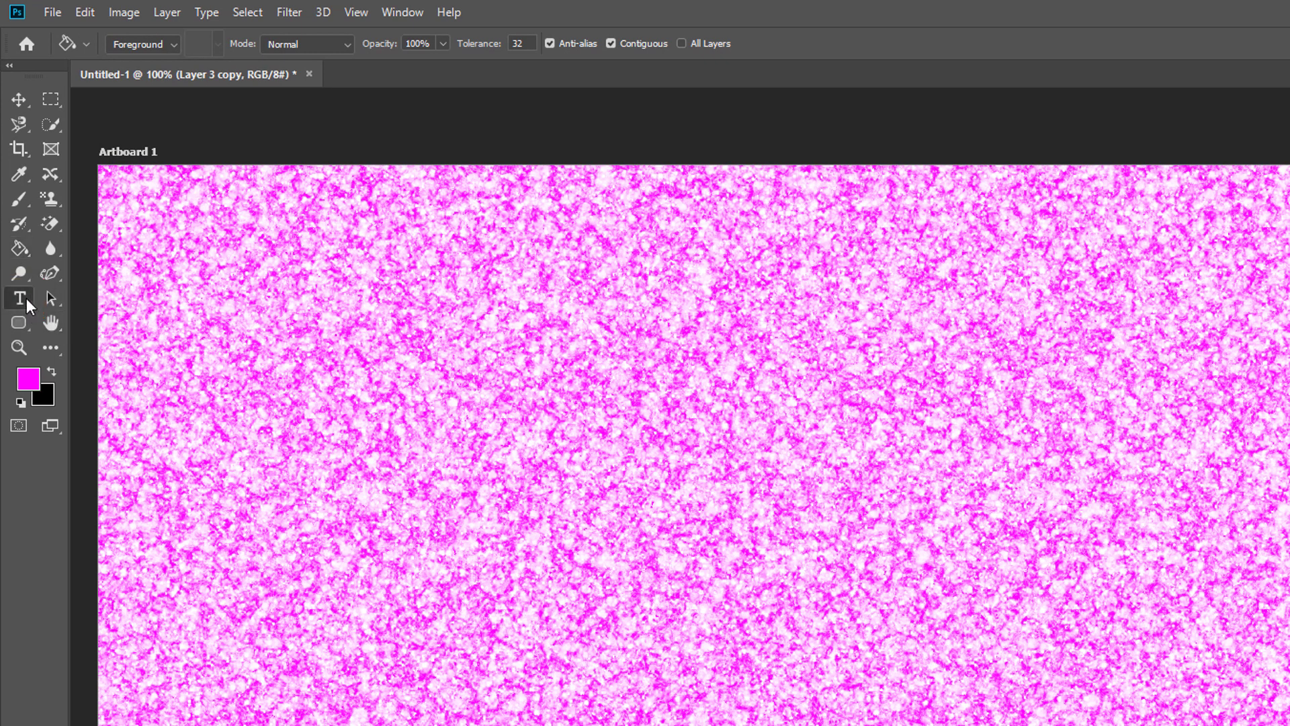
click(27, 297)
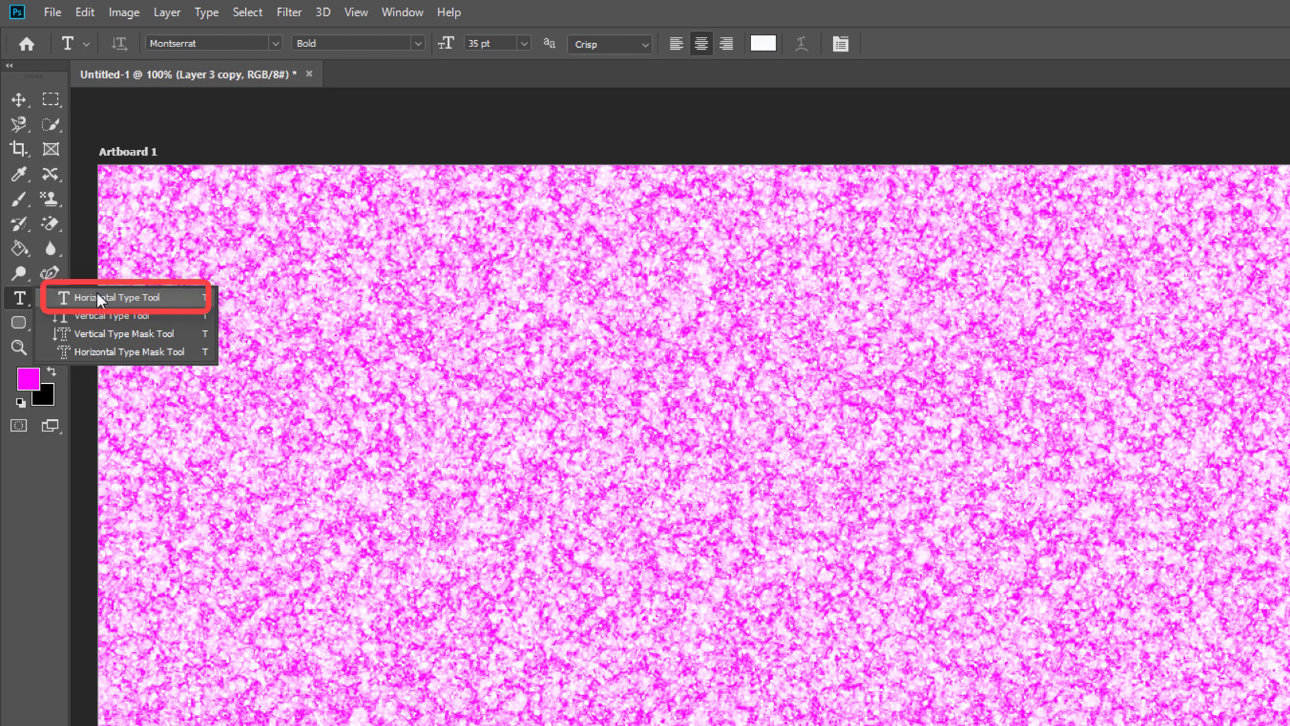
click(186, 303)
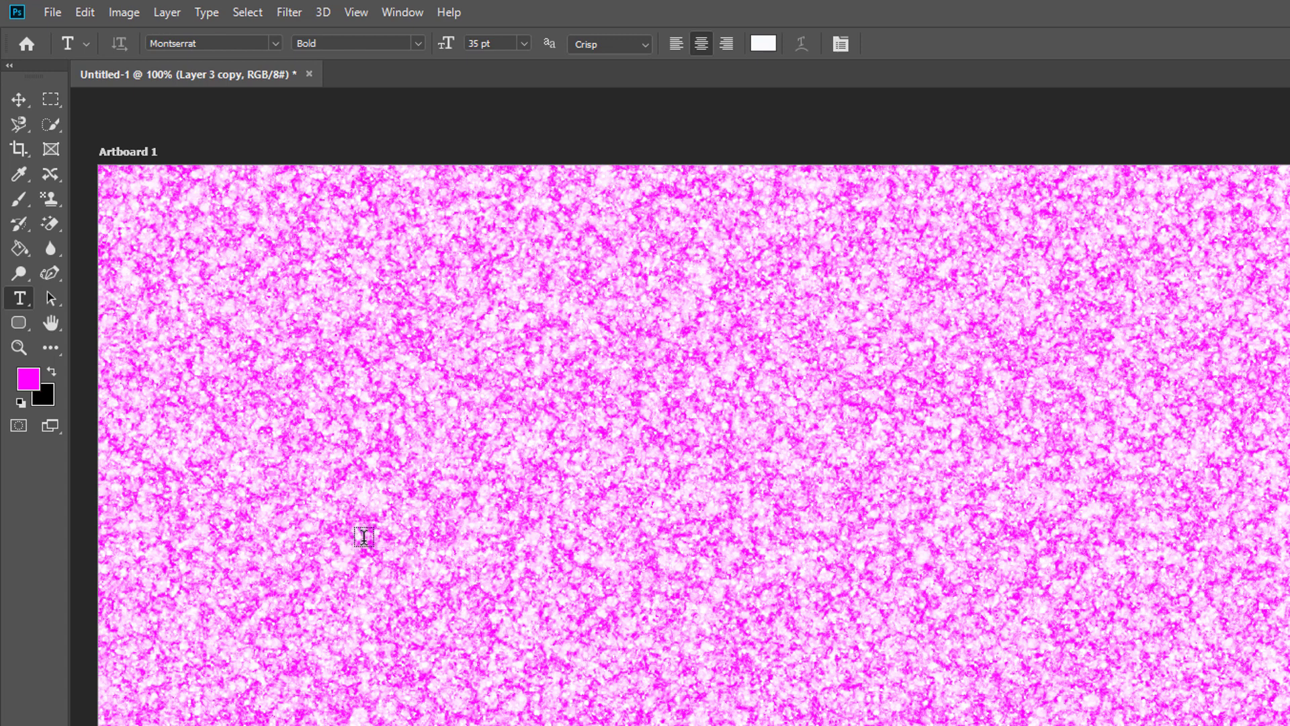
click(379, 473)
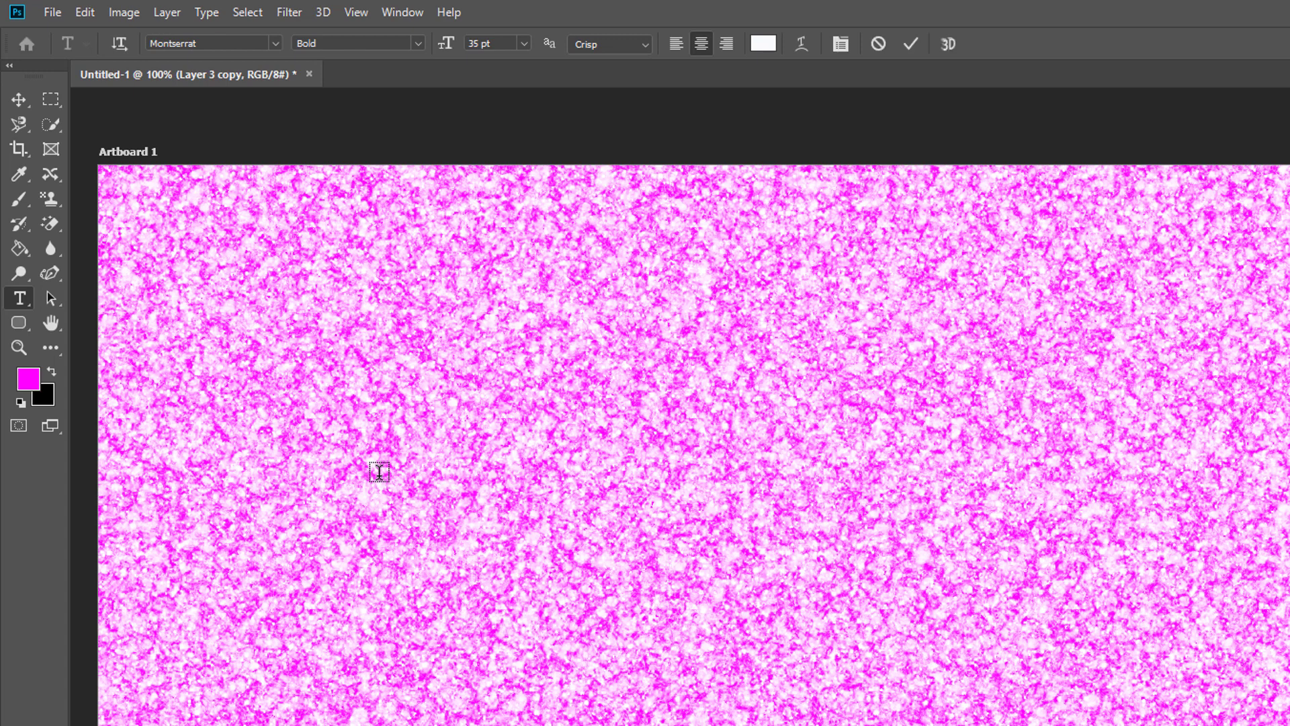
text(MICHAEL)
drag(443, 530, 796, 558)
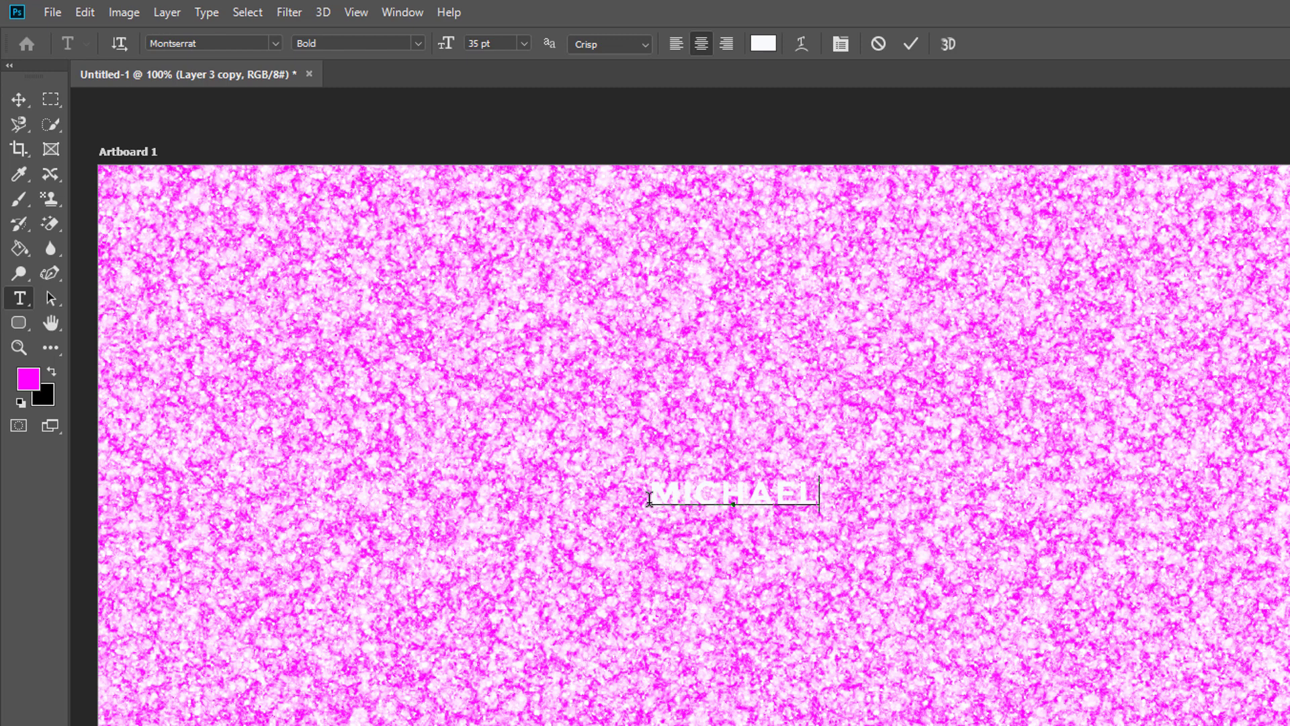
Step: Set the font size of the whole name text to 72 pt
drag(650, 499, 844, 506)
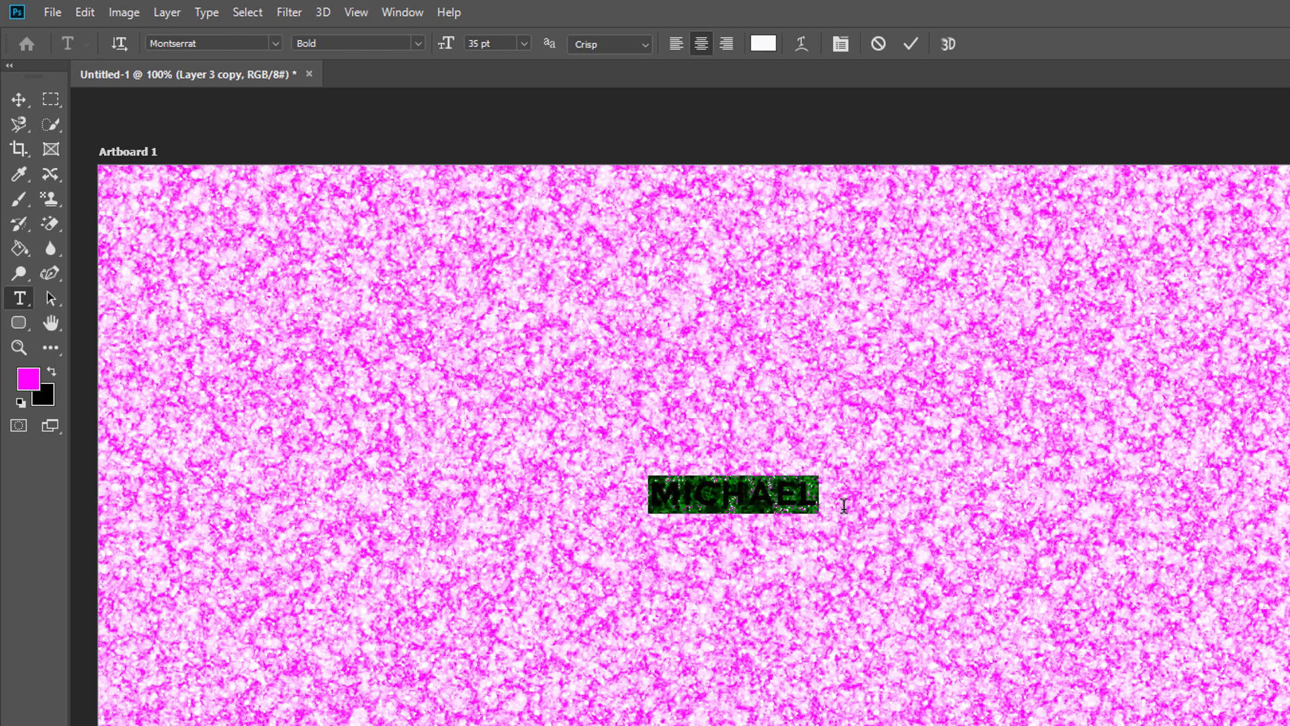
click(524, 46)
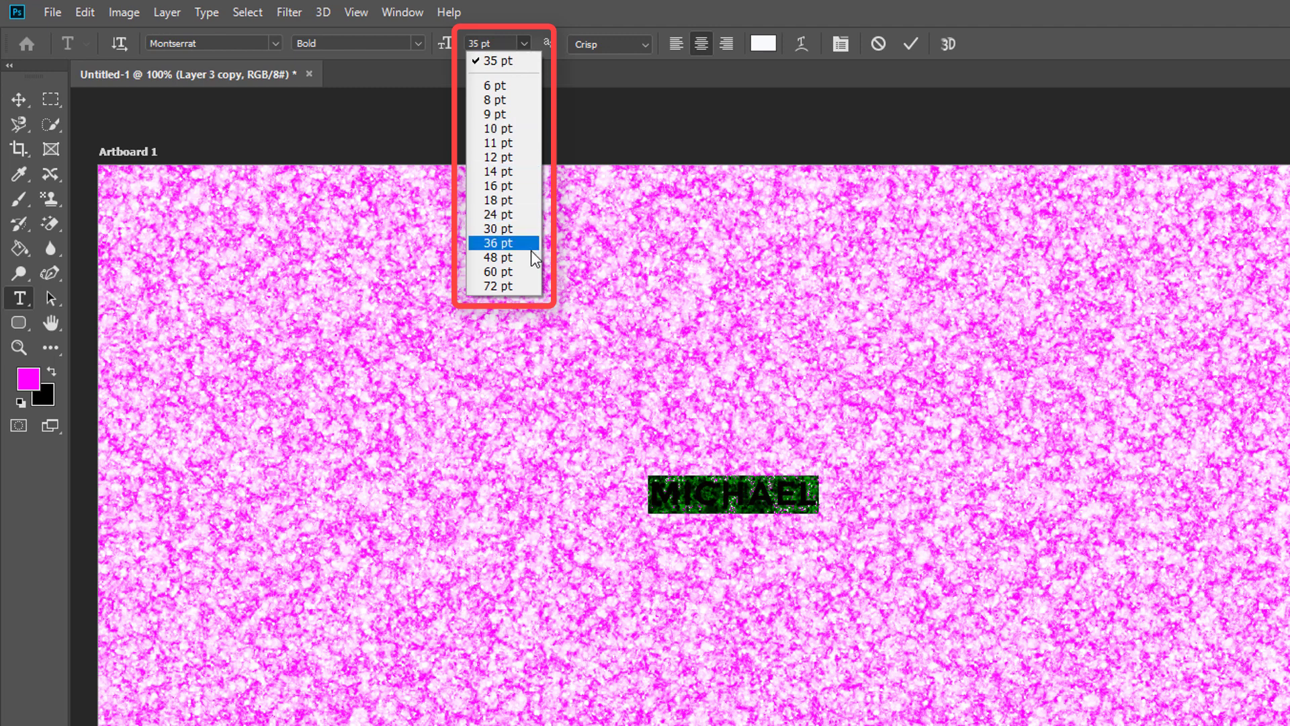
click(500, 286)
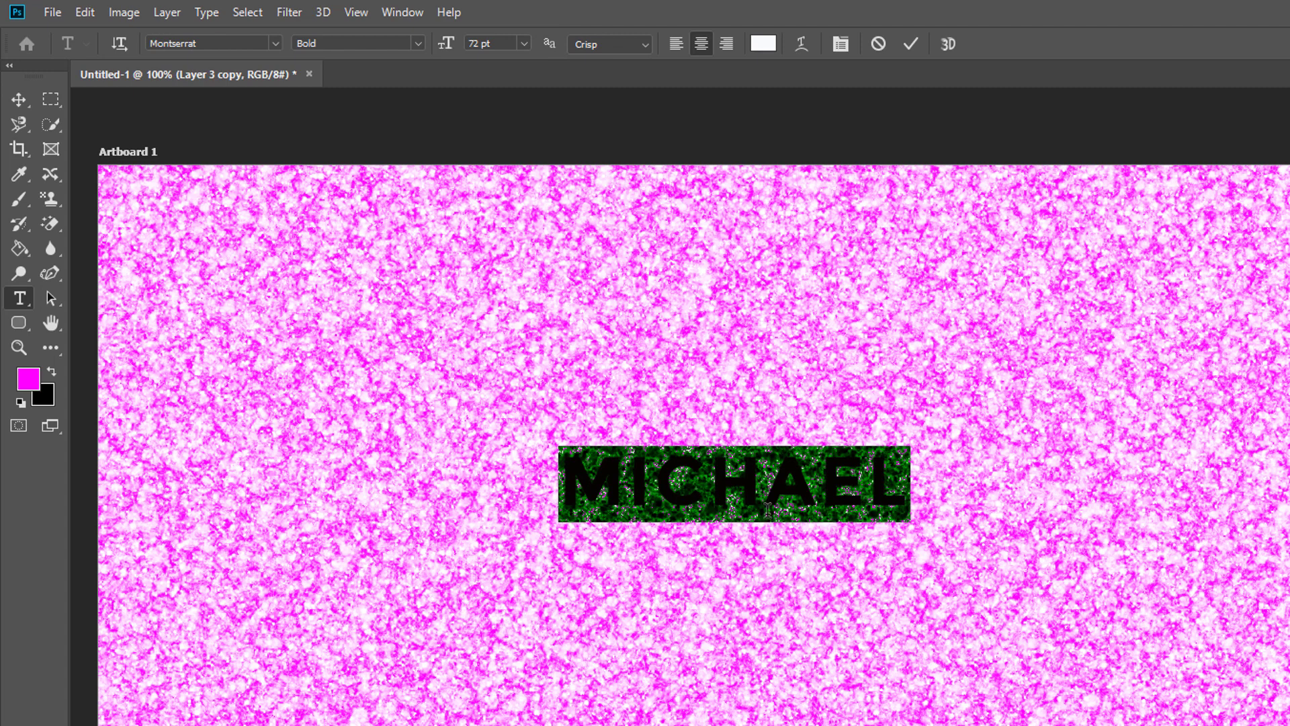
click(758, 499)
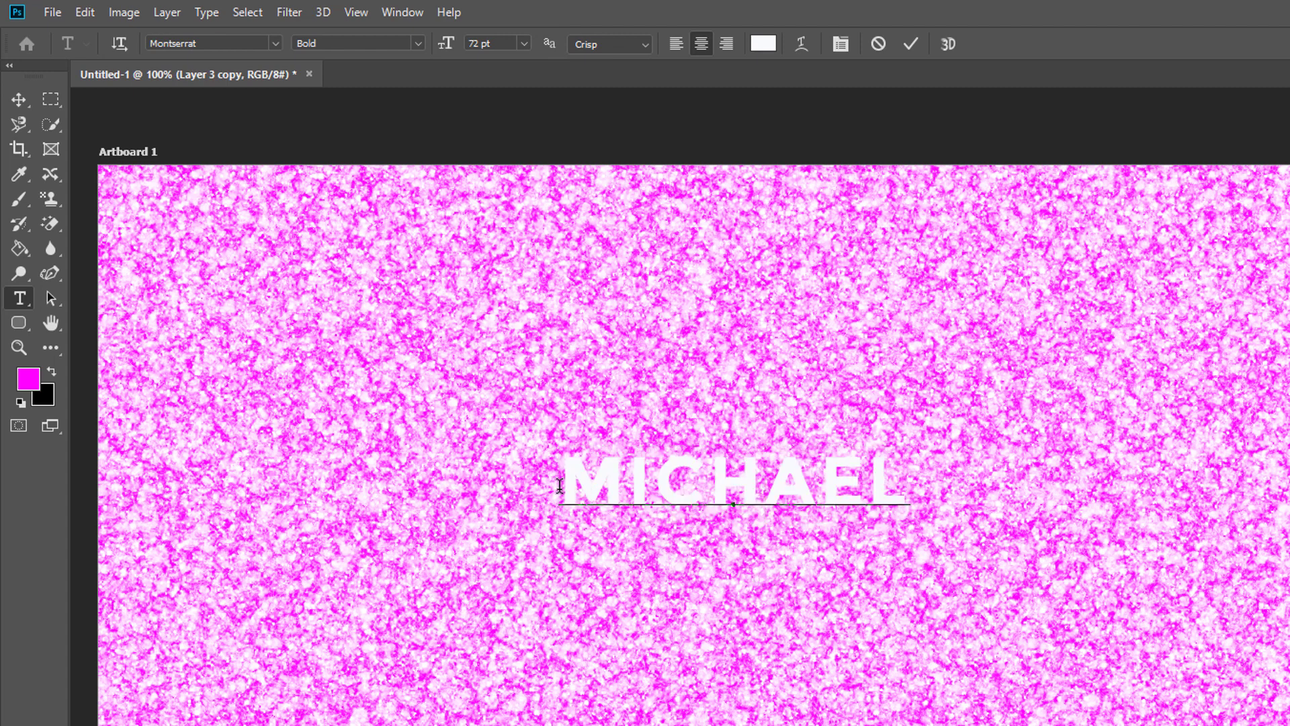
Step: Enlarge the whole name text to 200 pt and move it slightly lower on the artboard
drag(560, 485, 954, 496)
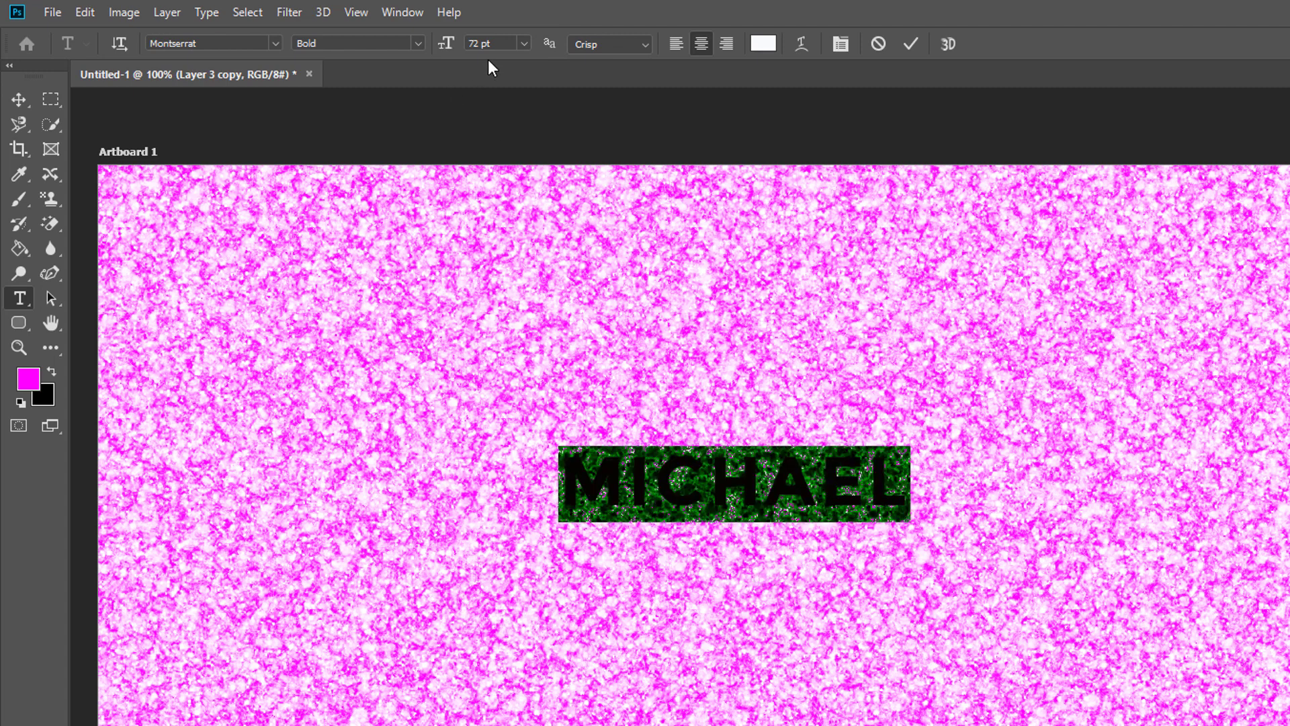
click(494, 41)
text(120)
key(Return)
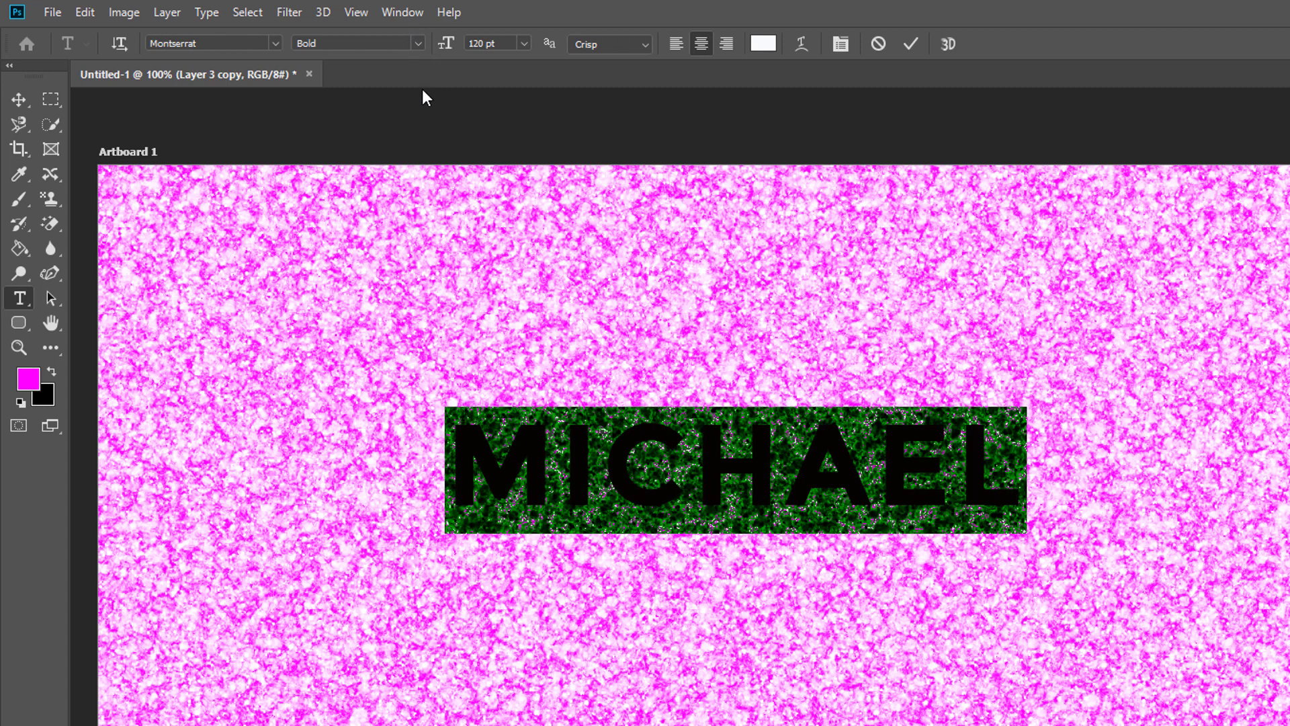
click(473, 43)
key(Return)
click(765, 430)
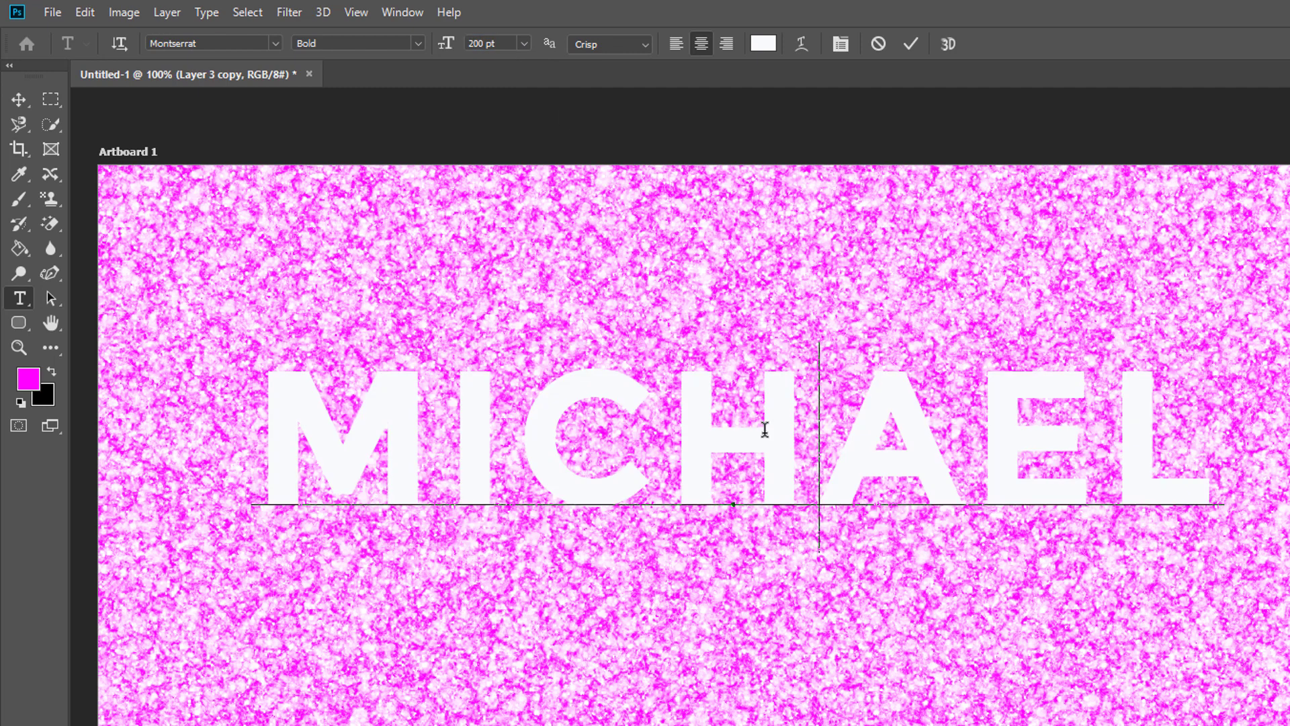
drag(773, 607, 780, 635)
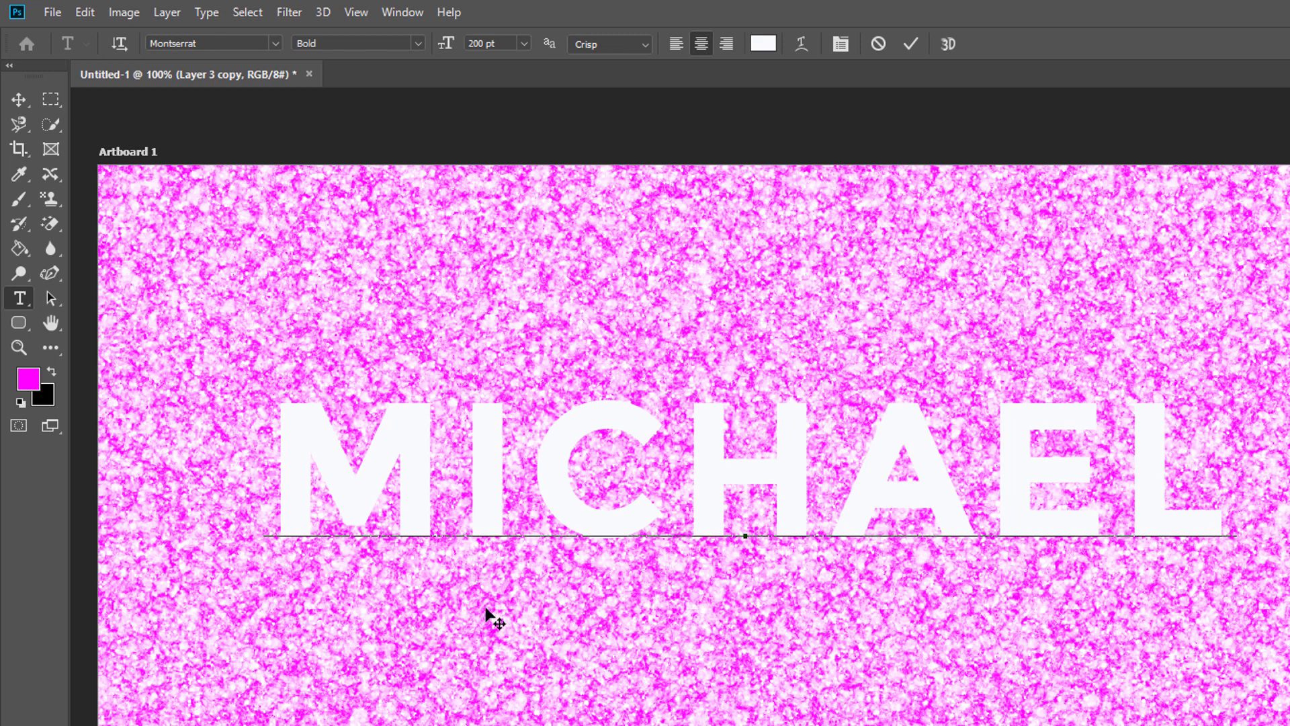
Step: Change the name text's font to Nasalization Medium and commit the text edit
shift+click(286, 489)
drag(1041, 528, 1257, 531)
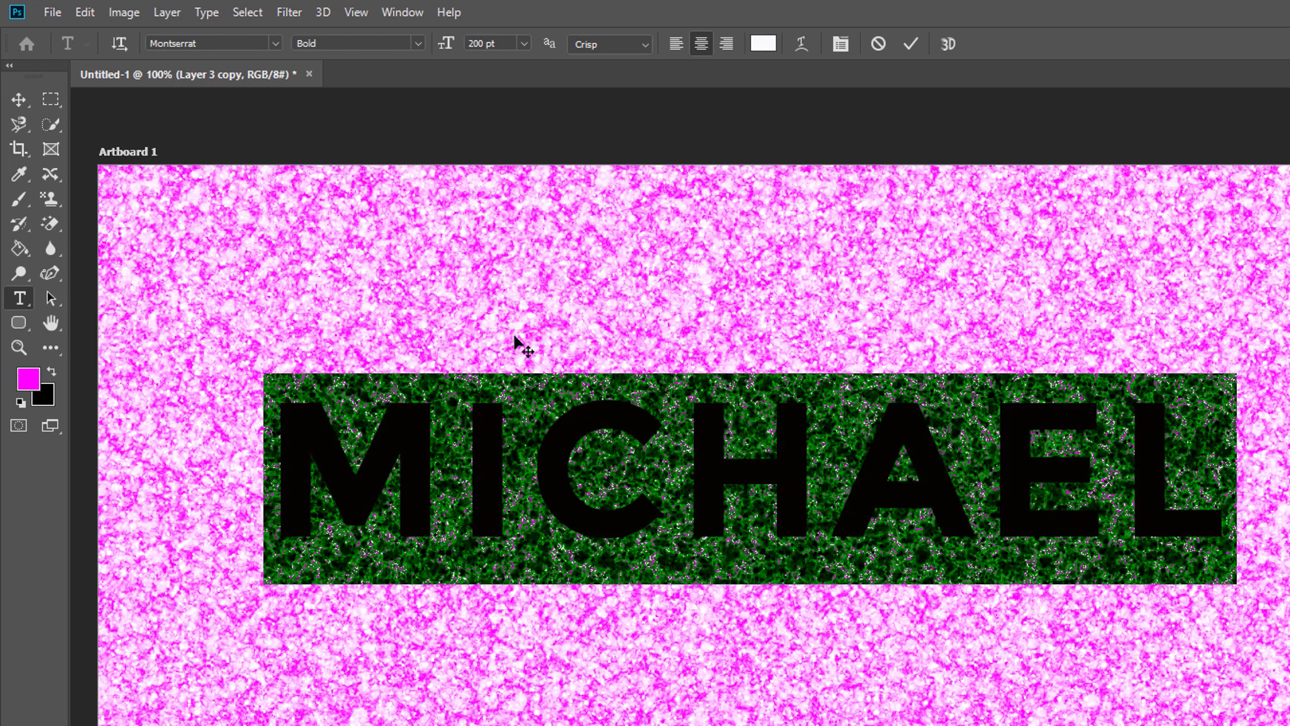
click(278, 42)
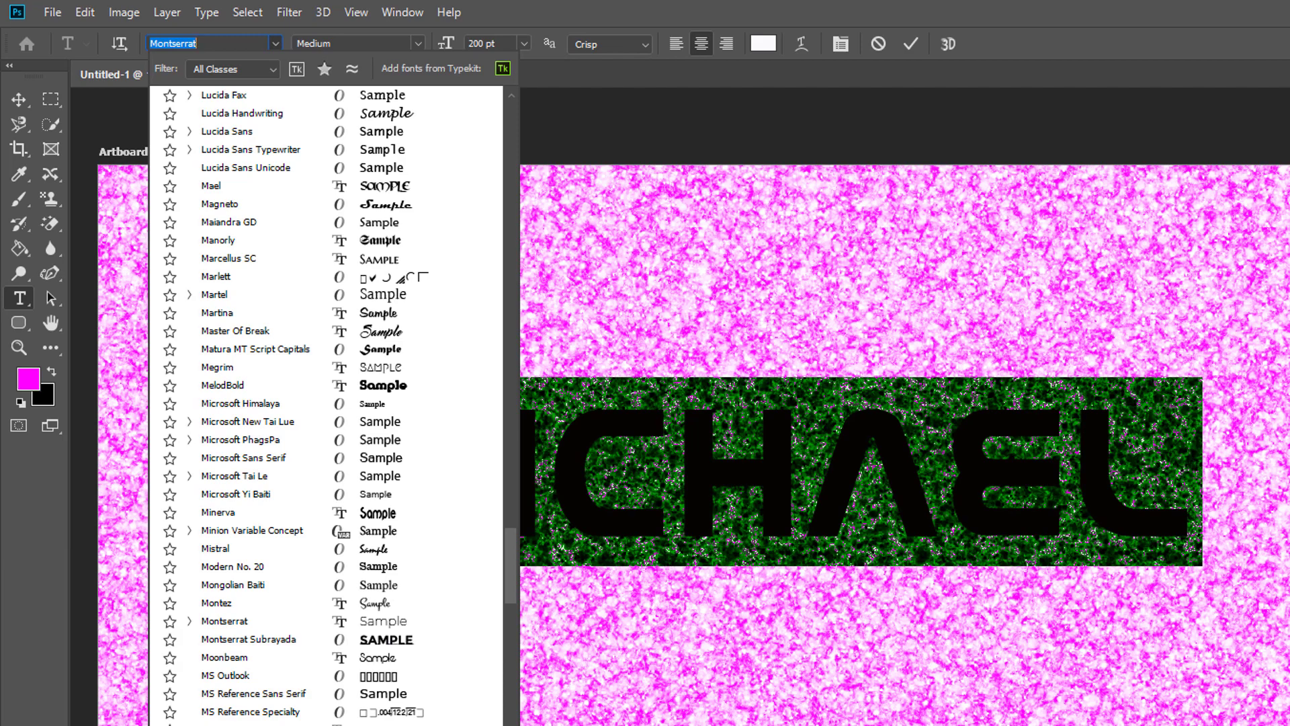
click(232, 724)
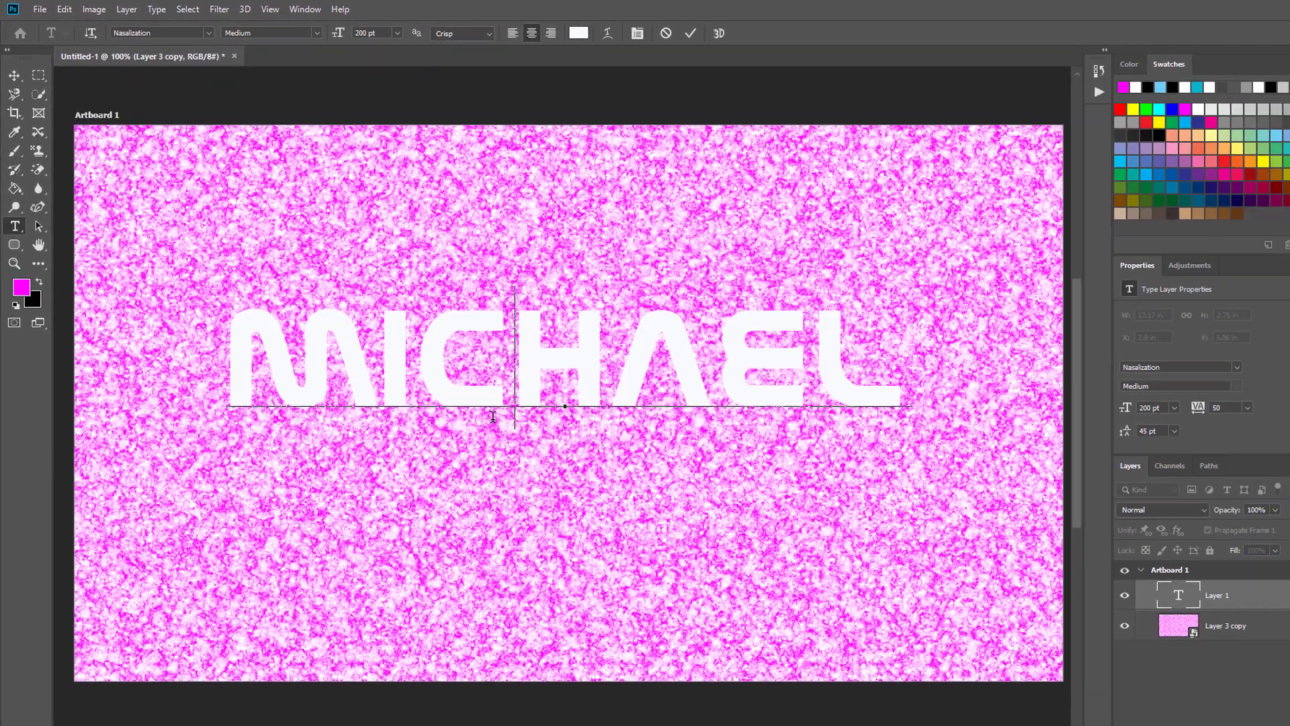
key(ctrl+Return)
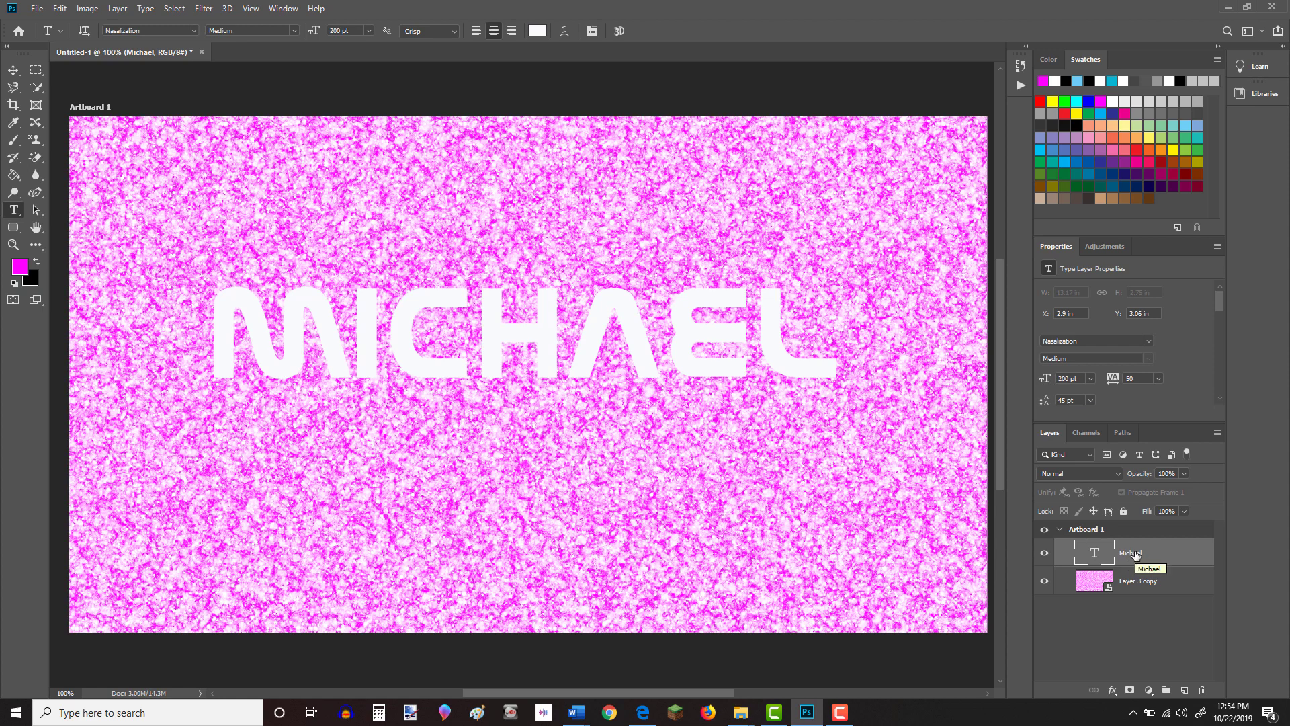
Step: Place the text layer below the Layer 3 copy smart object and clip the glitter to the text with a clipping mask
drag(1136, 553, 1132, 595)
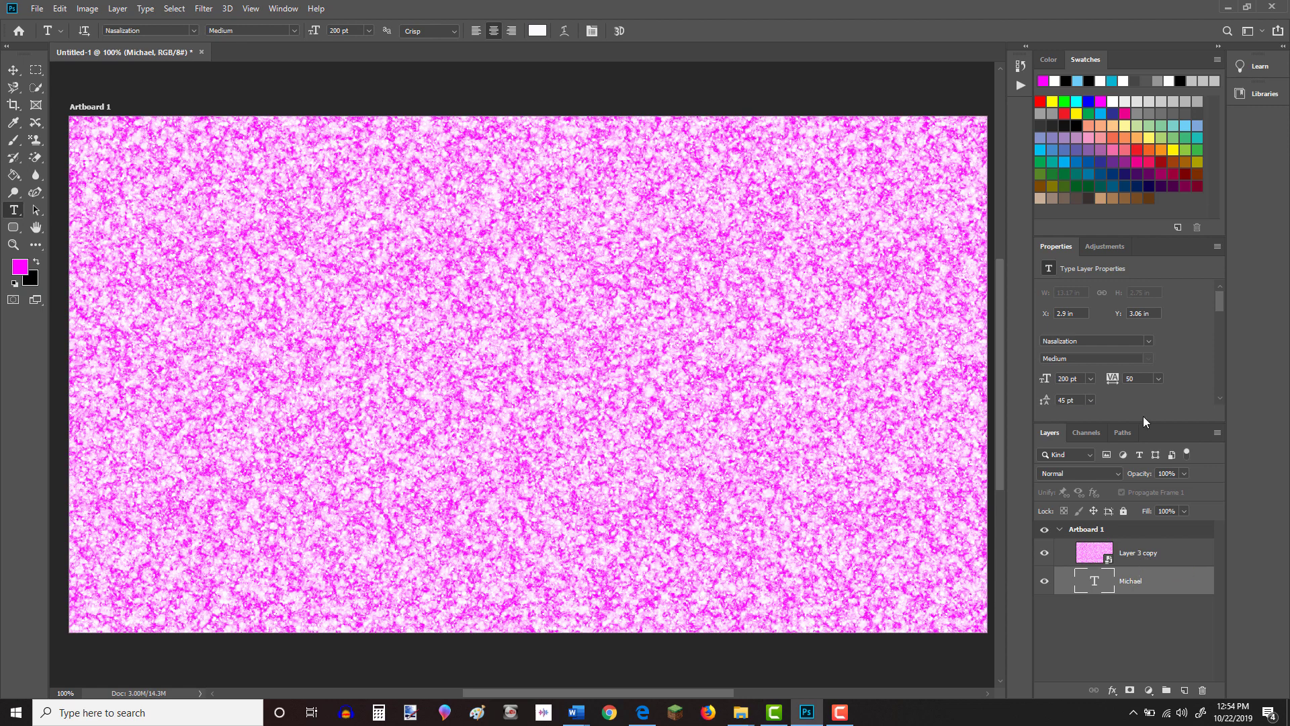
click(1142, 559)
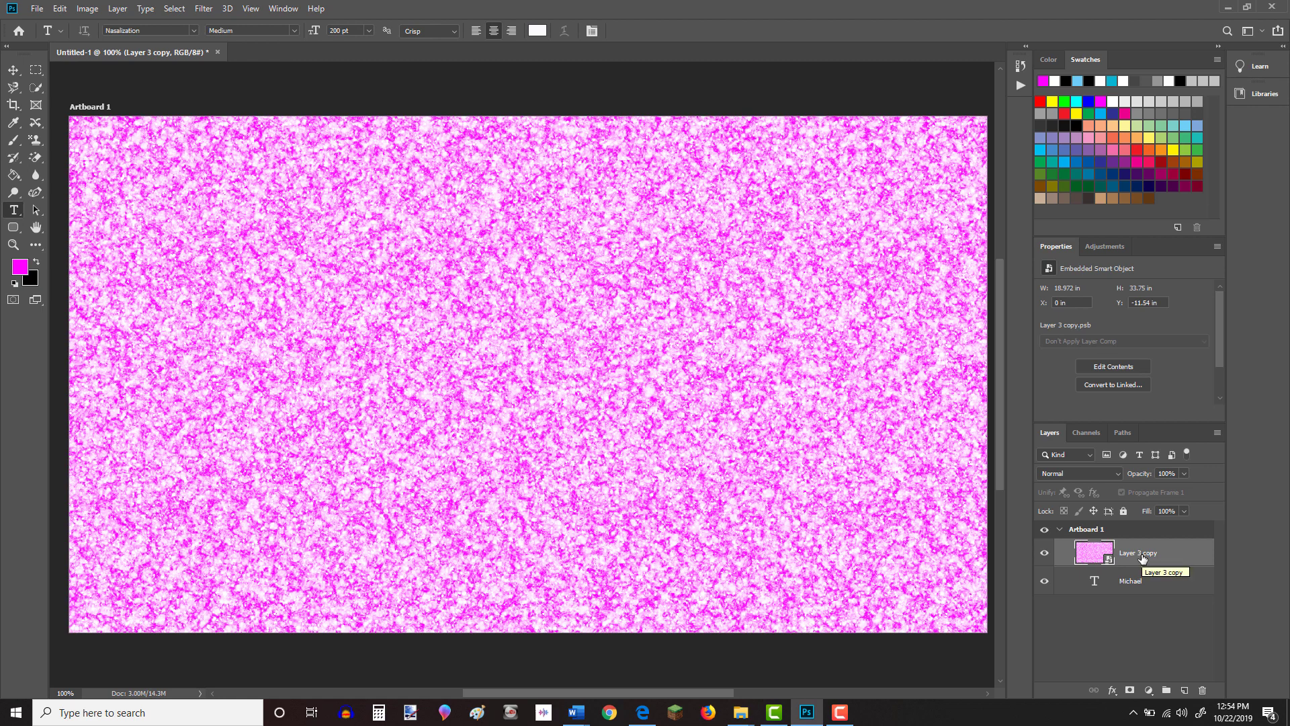
right_click(1142, 558)
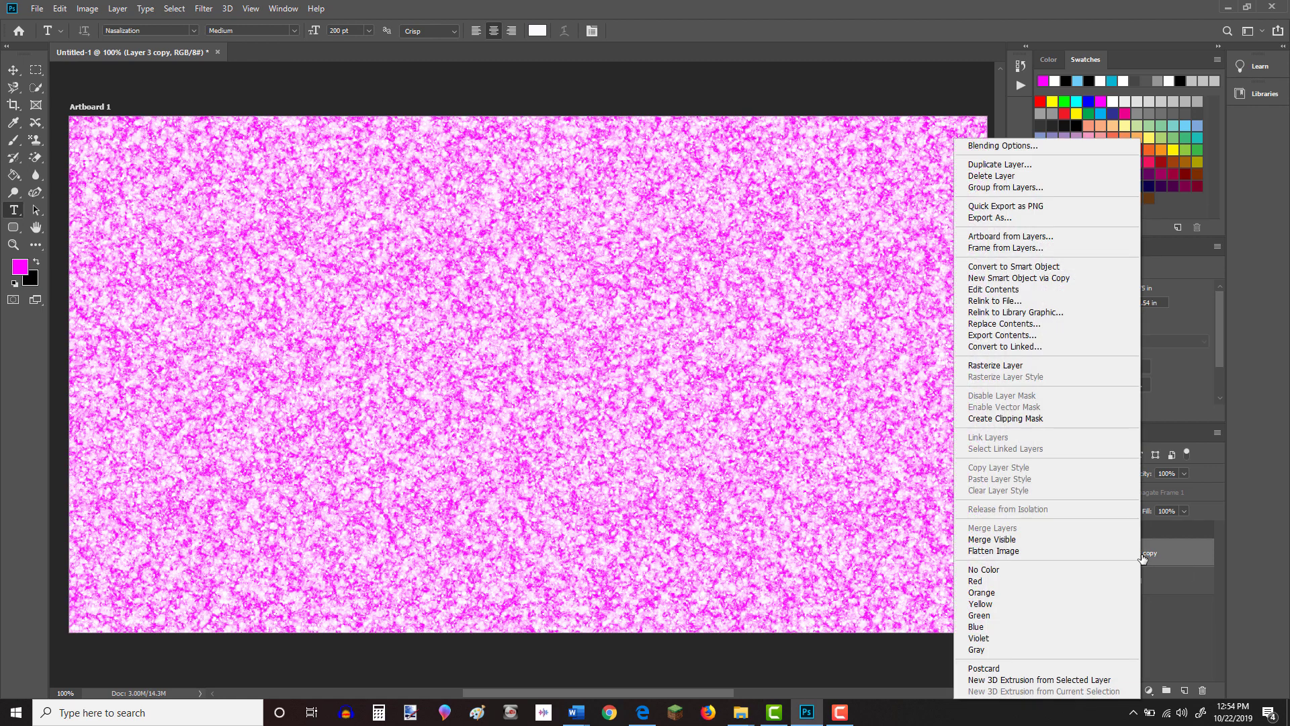
click(1058, 418)
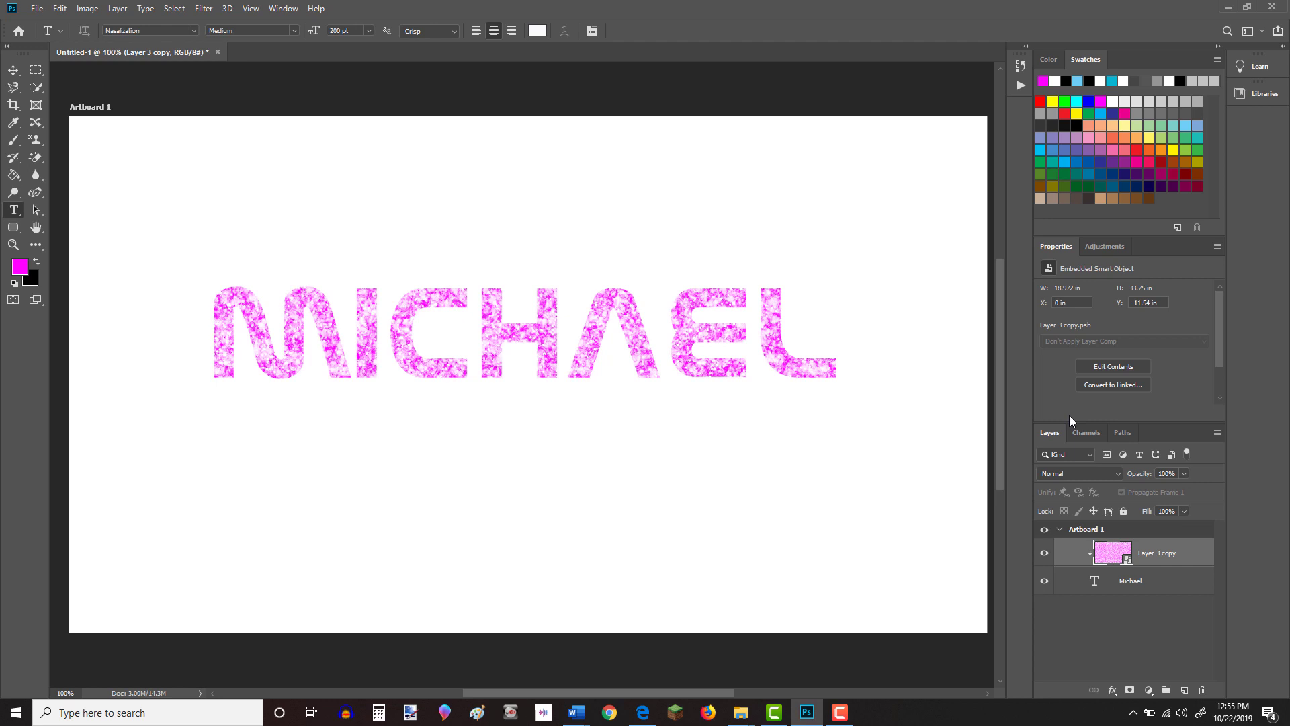
Step: Fill Layer 1 inside the Layer 3 copy smart object with a coral red-orange swatch, then save and close its contents
double_click(1108, 556)
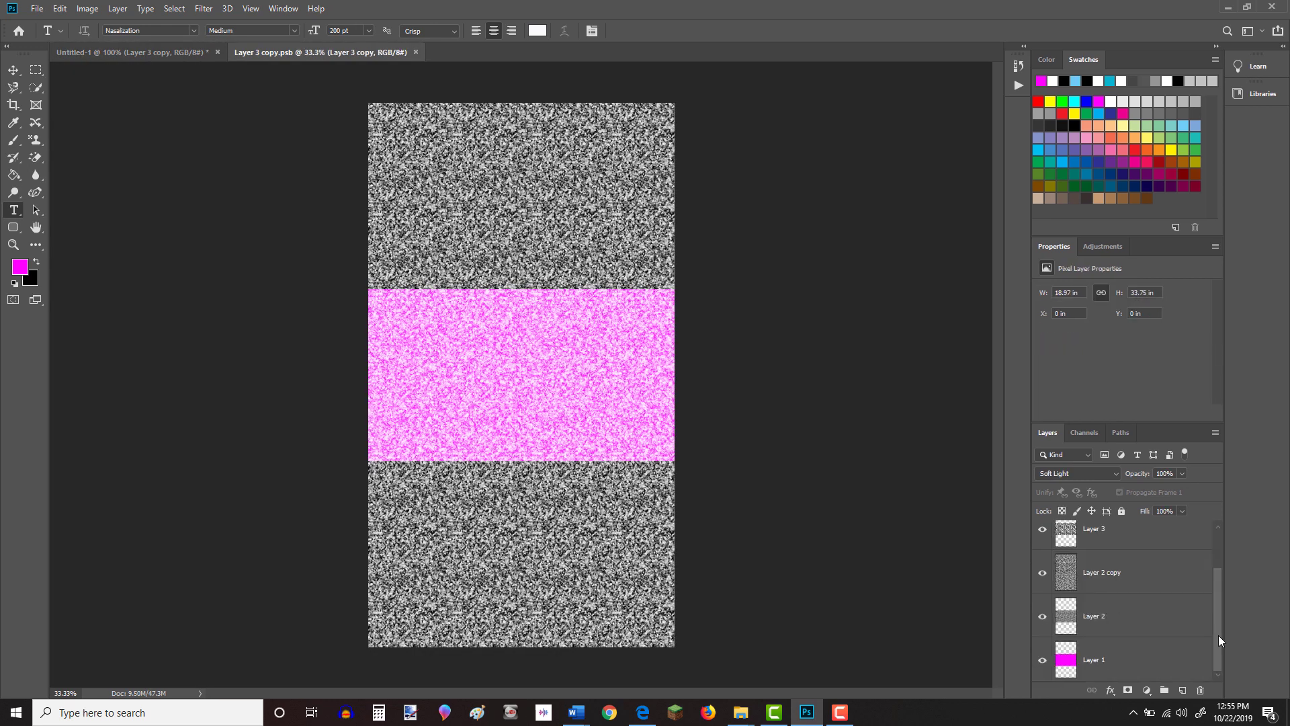
click(1109, 662)
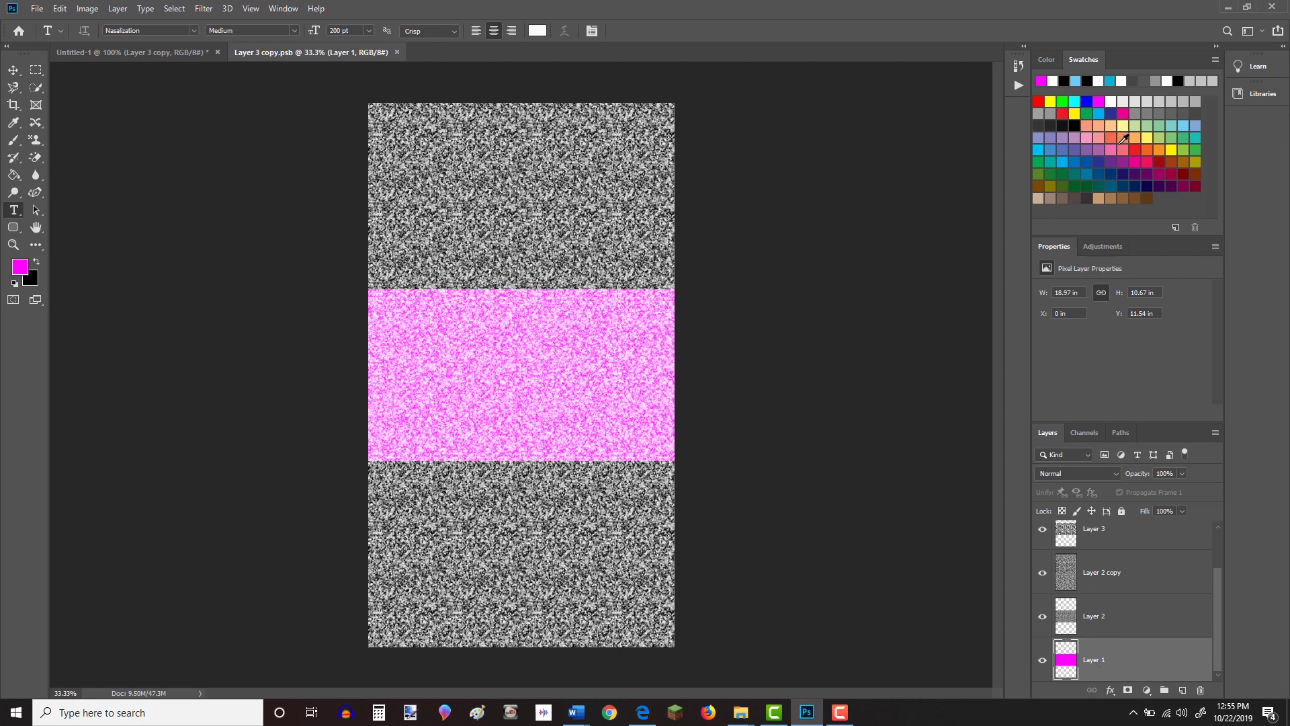
click(1123, 137)
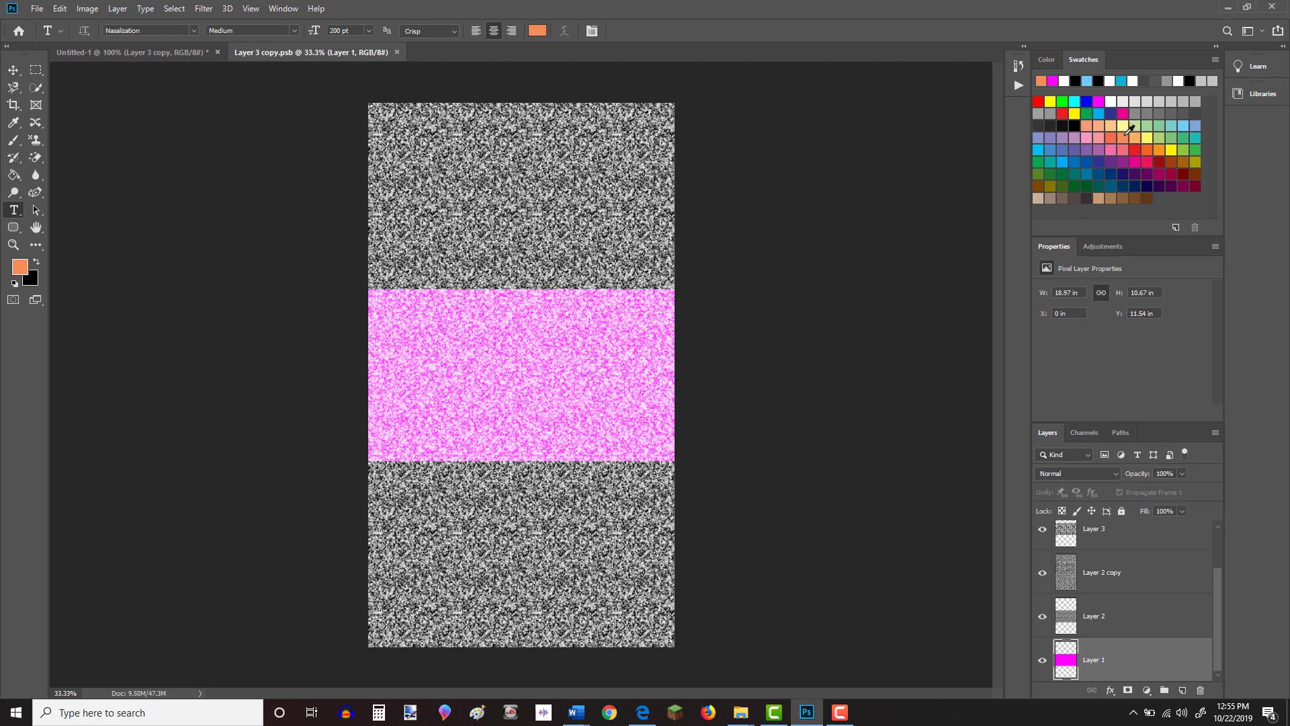
click(1111, 137)
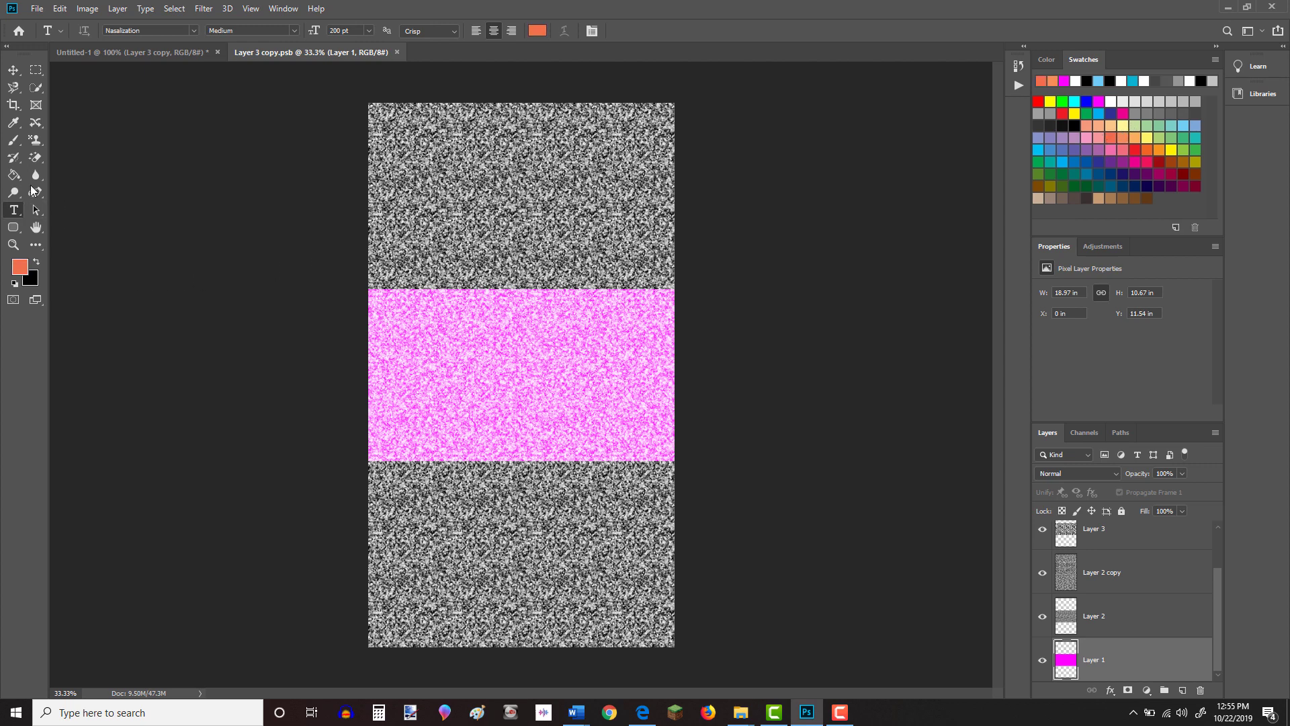
click(14, 177)
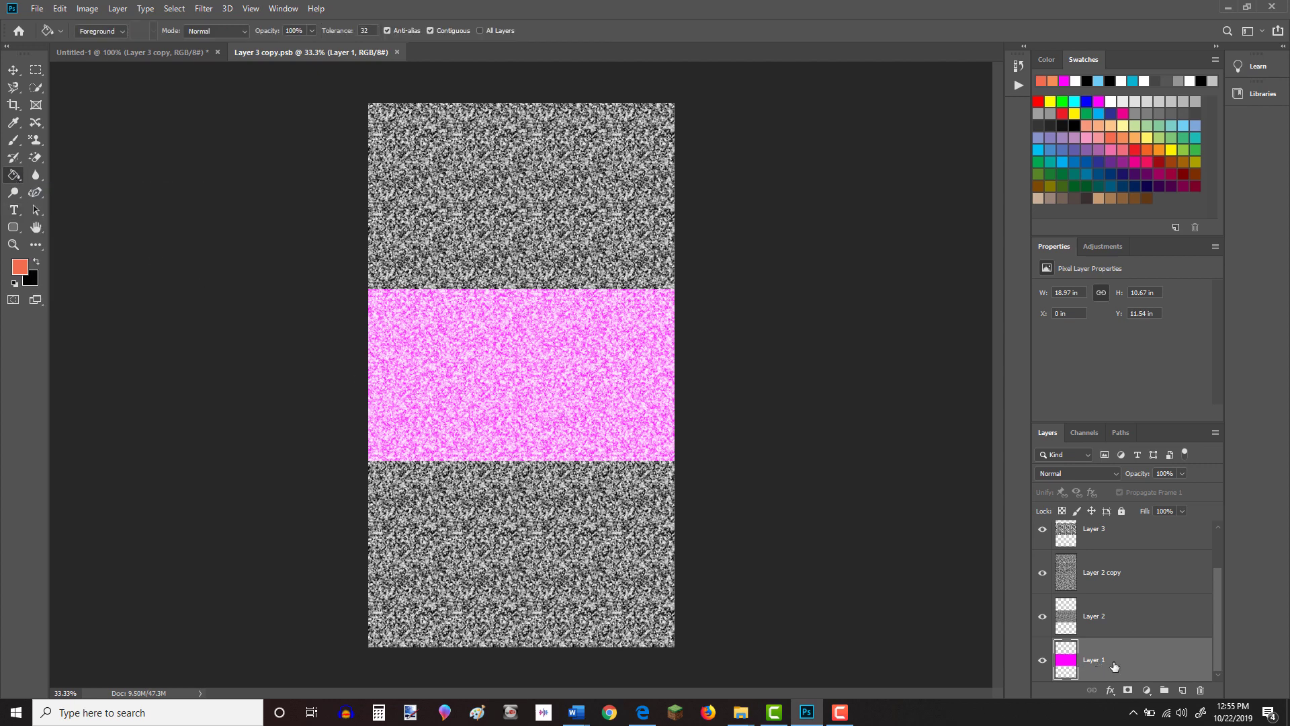
click(493, 408)
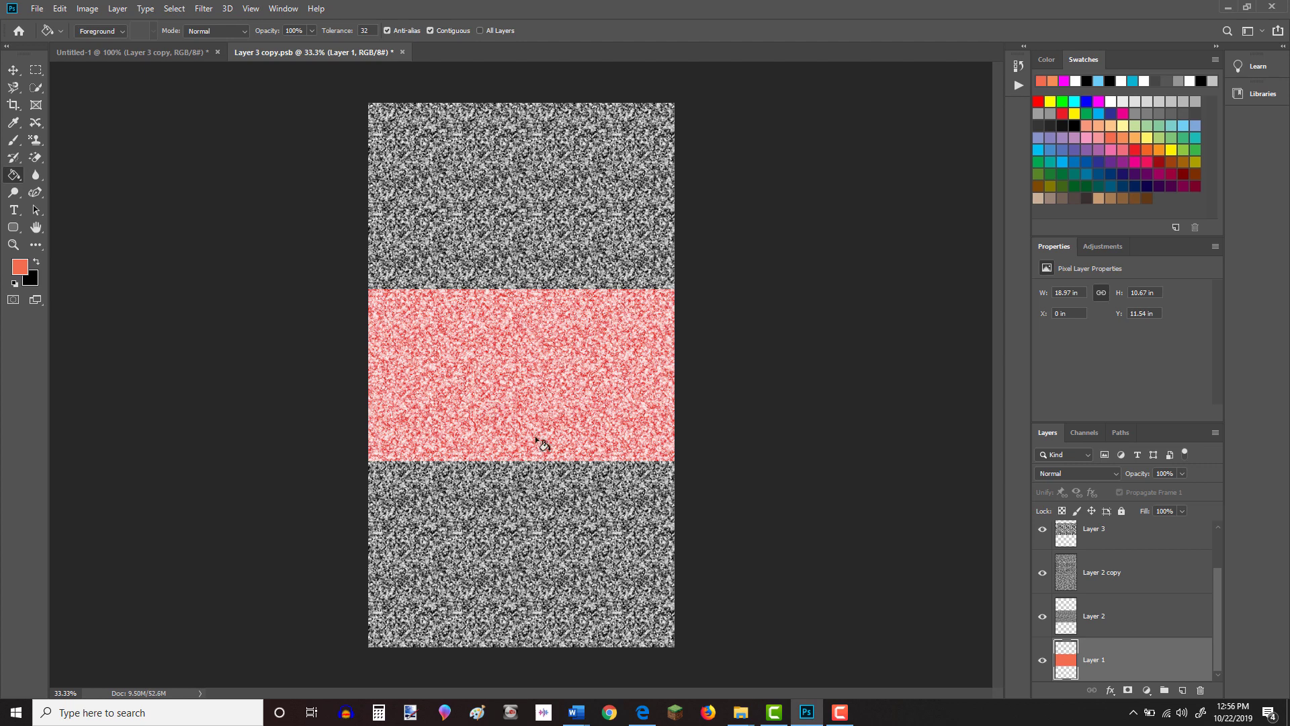
click(403, 52)
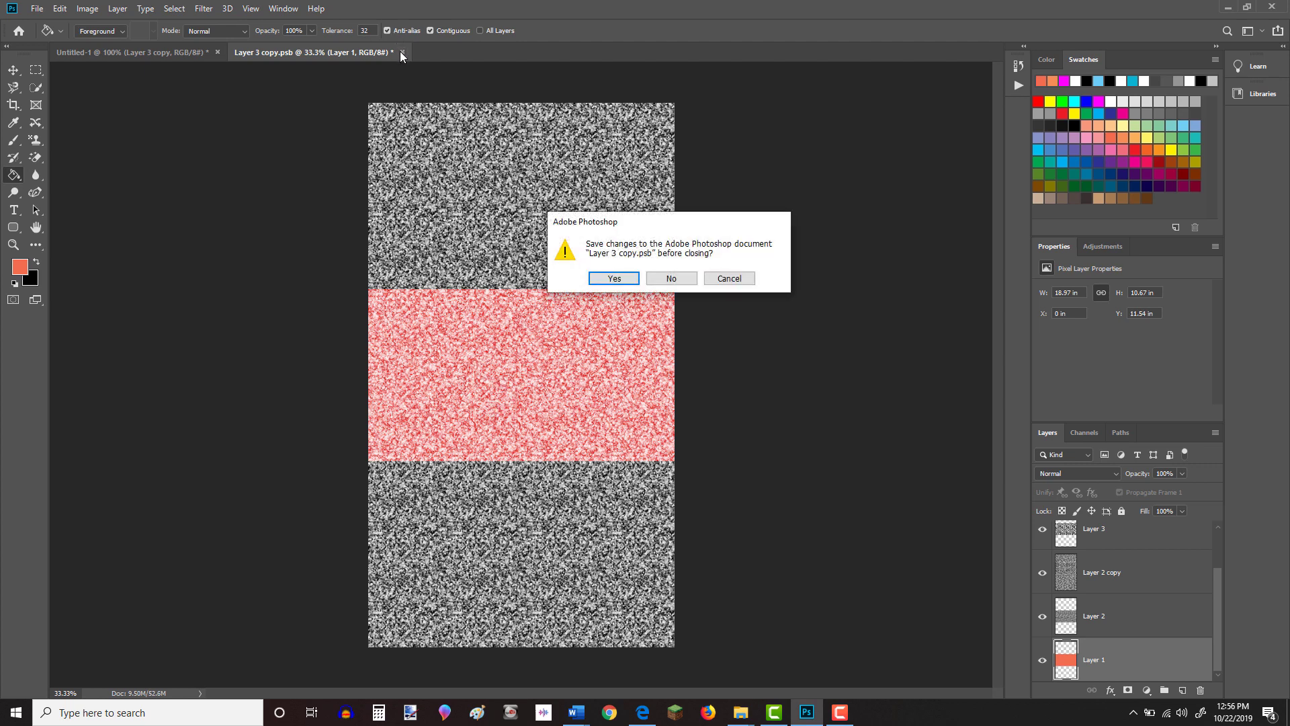
click(607, 278)
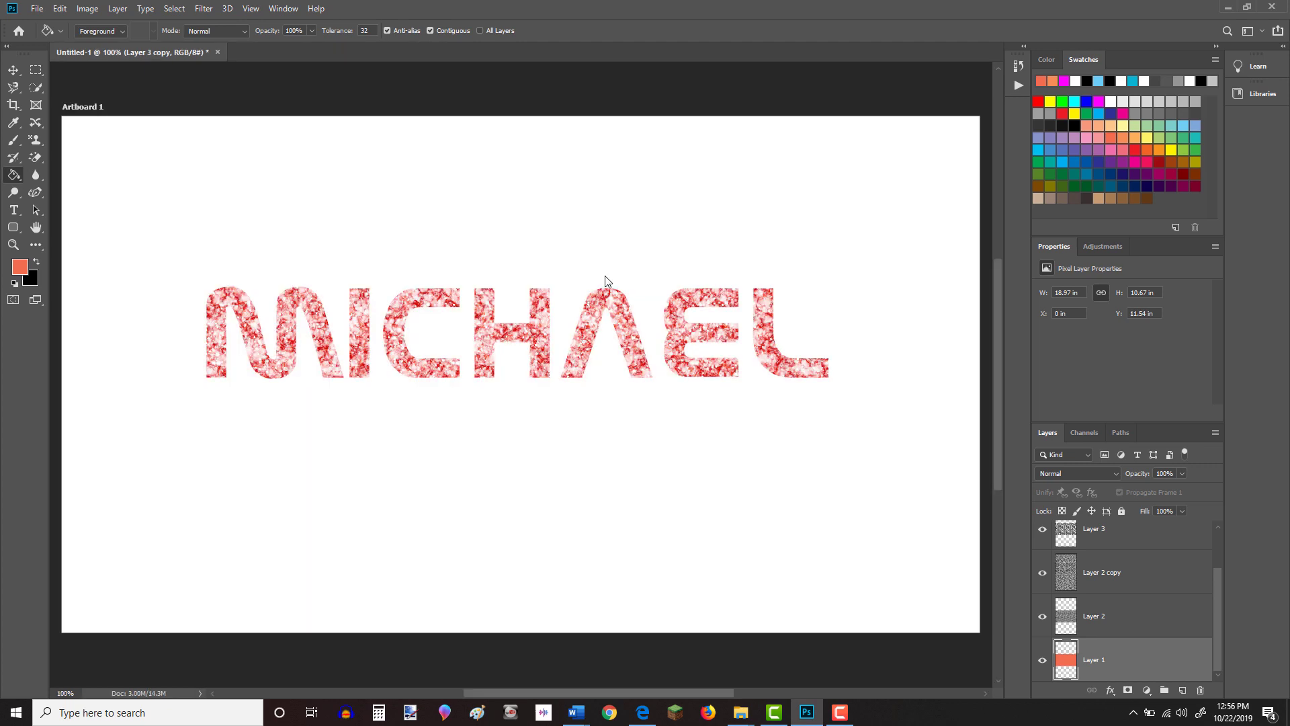